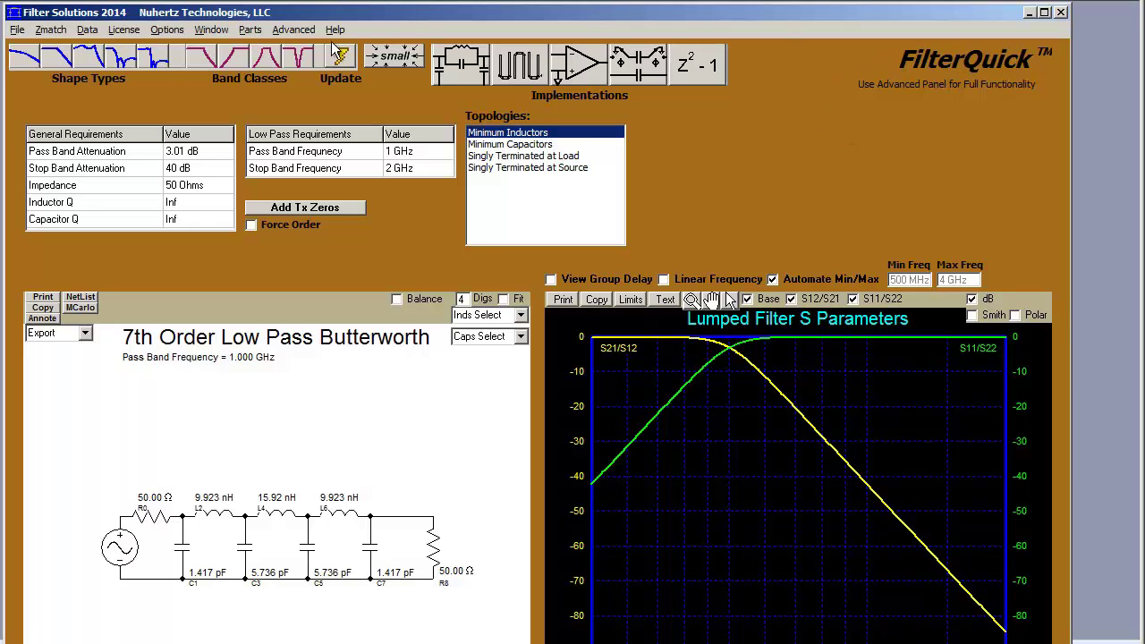
# Change the filter shape to elliptic and the band class to band pass.
pyautogui.click(154, 60)
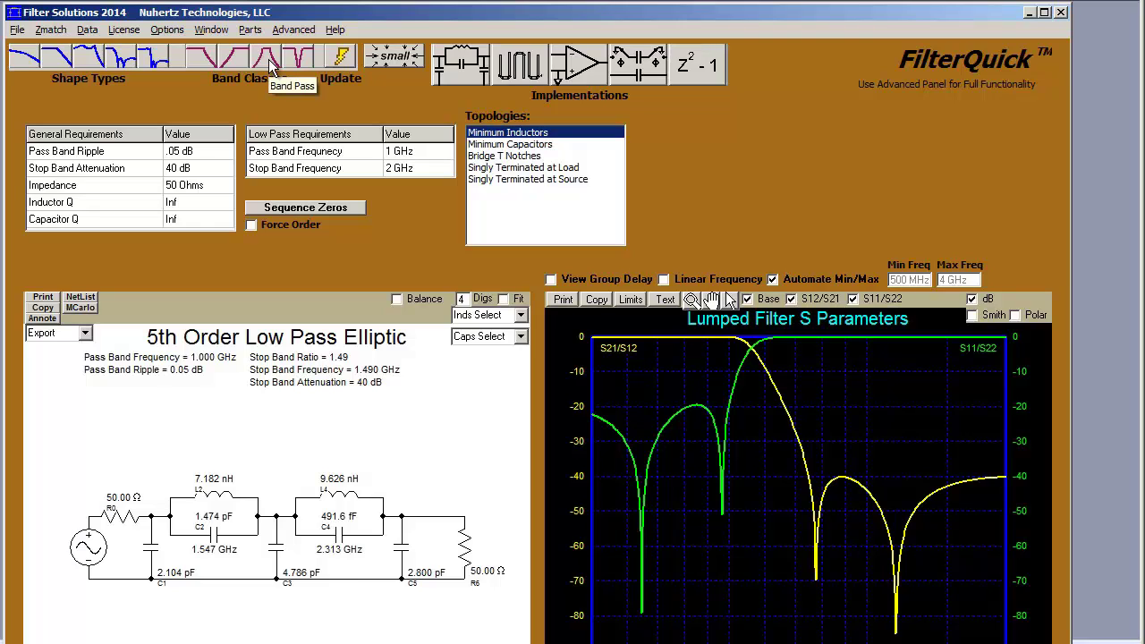
pyautogui.click(269, 59)
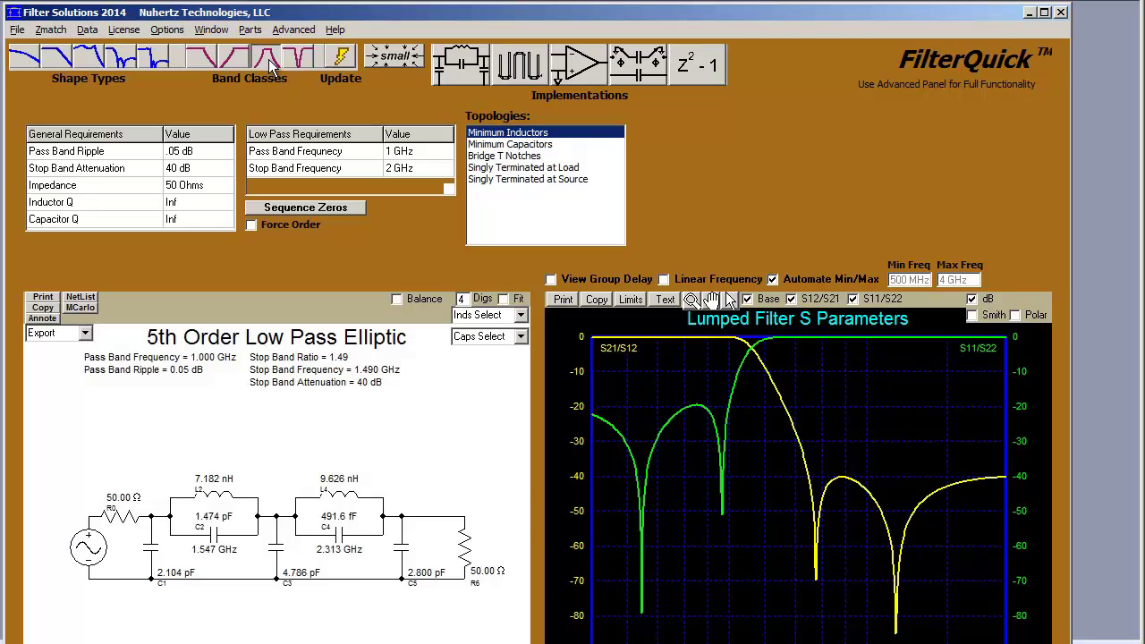
# Set the pass band frequency to .2 GHz, pass band width to 100 MHz and stop band width to 200 MHz, and update the design.
pyautogui.click(387, 157)
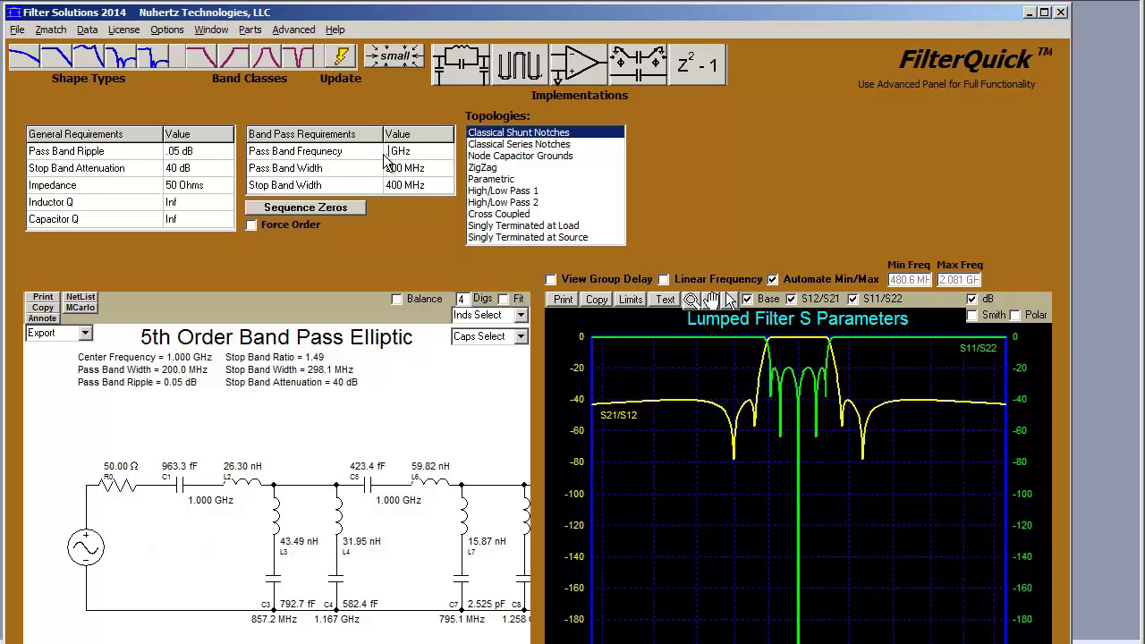
pyautogui.write('.2')
pyautogui.click(392, 171)
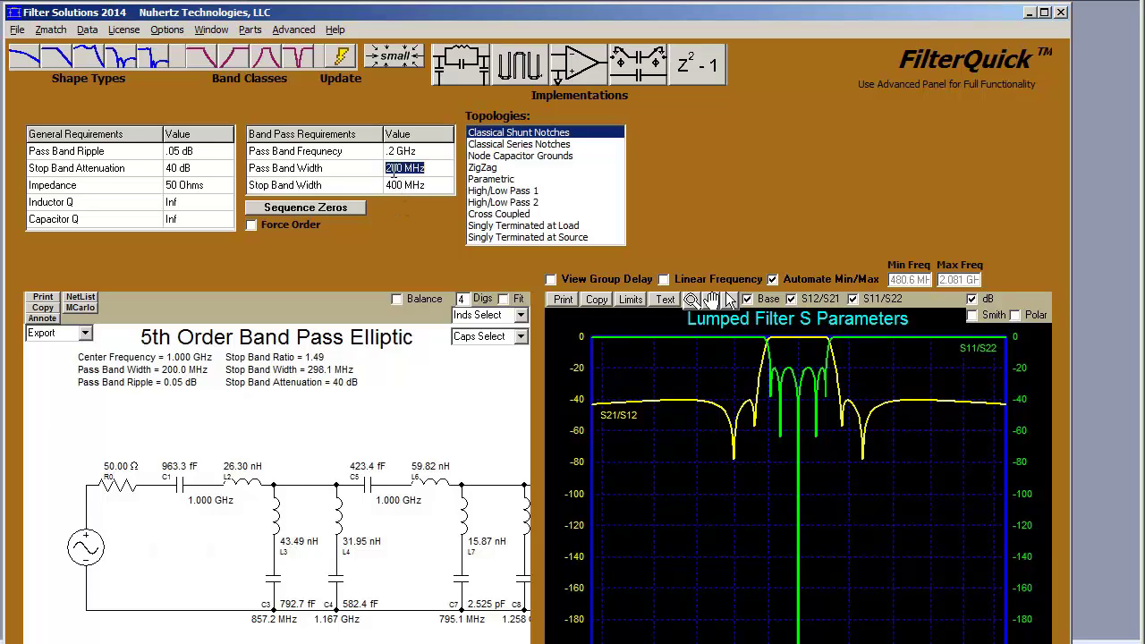
pyautogui.write('1')
pyautogui.click(390, 187)
pyautogui.click(339, 65)
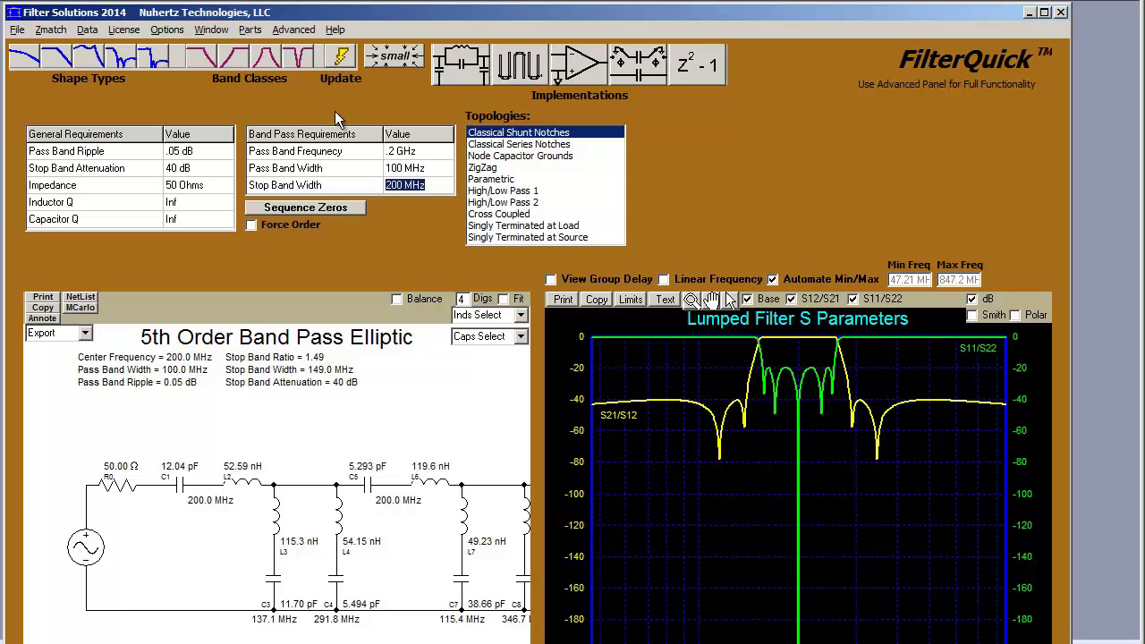
# Fit the schematic to its pane and switch the filter topology to ZigZag.
pyautogui.click(505, 299)
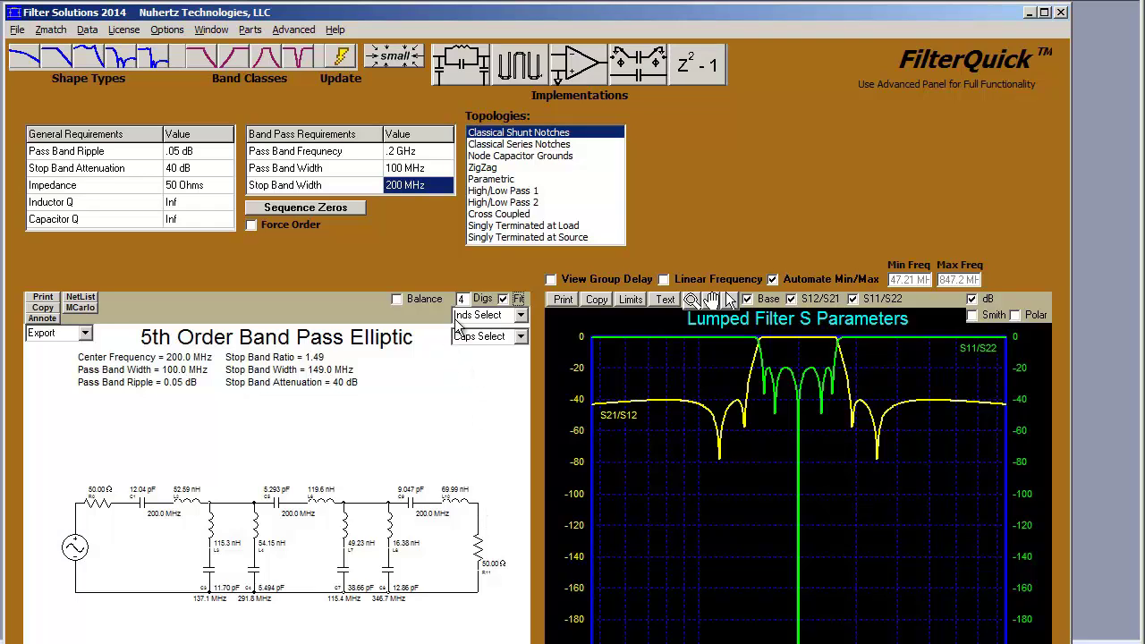
pyautogui.moveTo(492, 178)
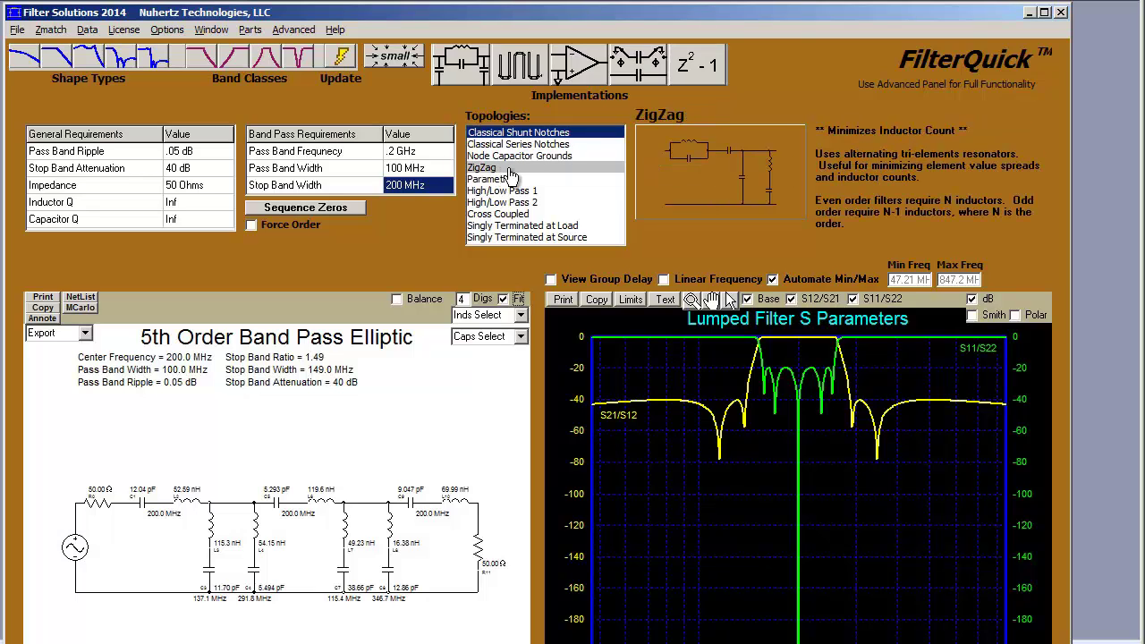
pyautogui.click(511, 170)
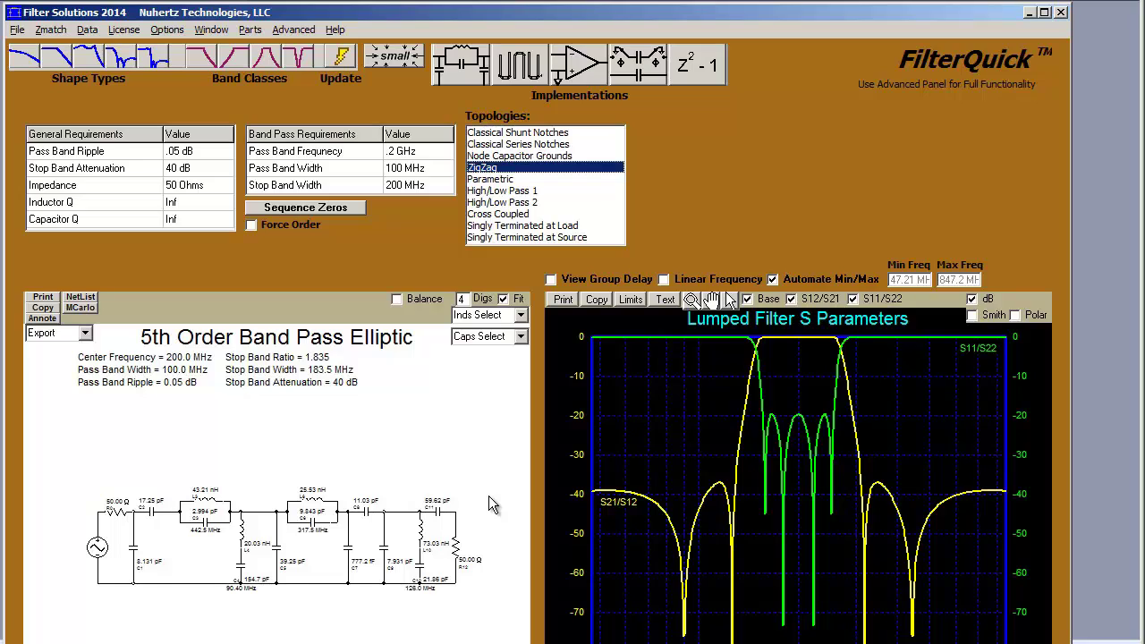
# Assign Coilcraft RF Inductors 0805 models to the filter's inductors.
pyautogui.click(521, 315)
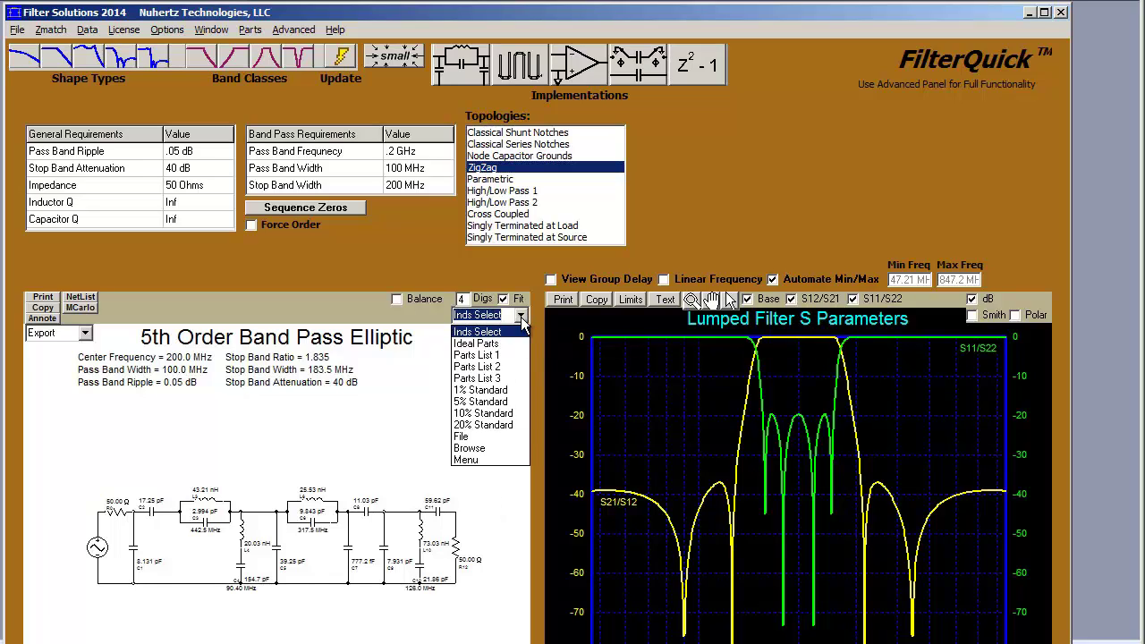
pyautogui.click(481, 460)
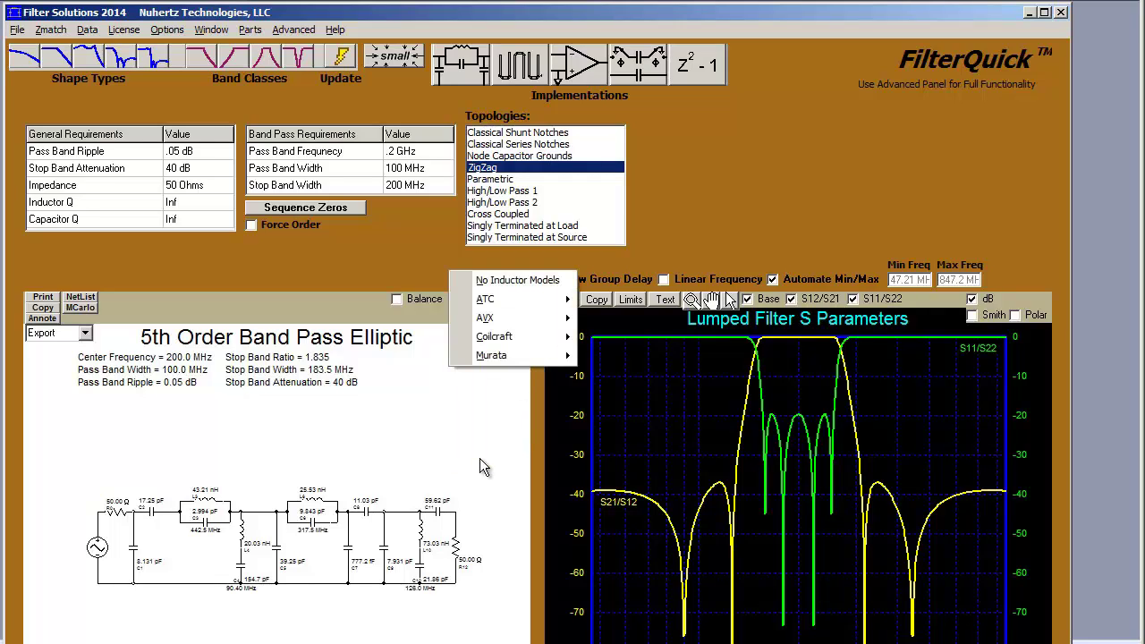
pyautogui.moveTo(510, 340)
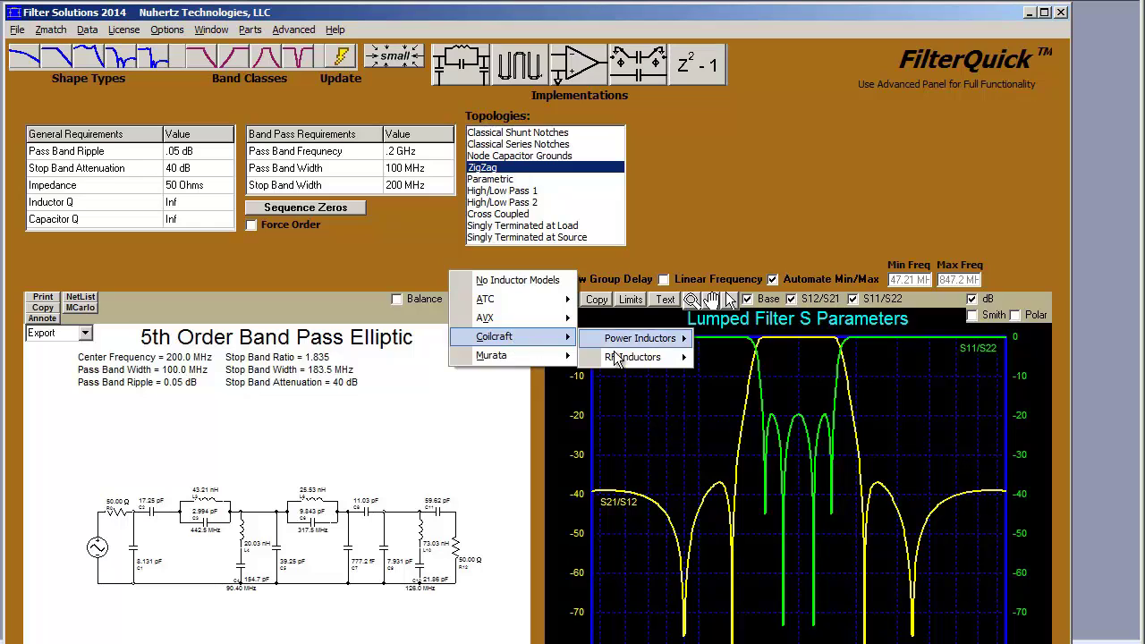
pyautogui.moveTo(626, 358)
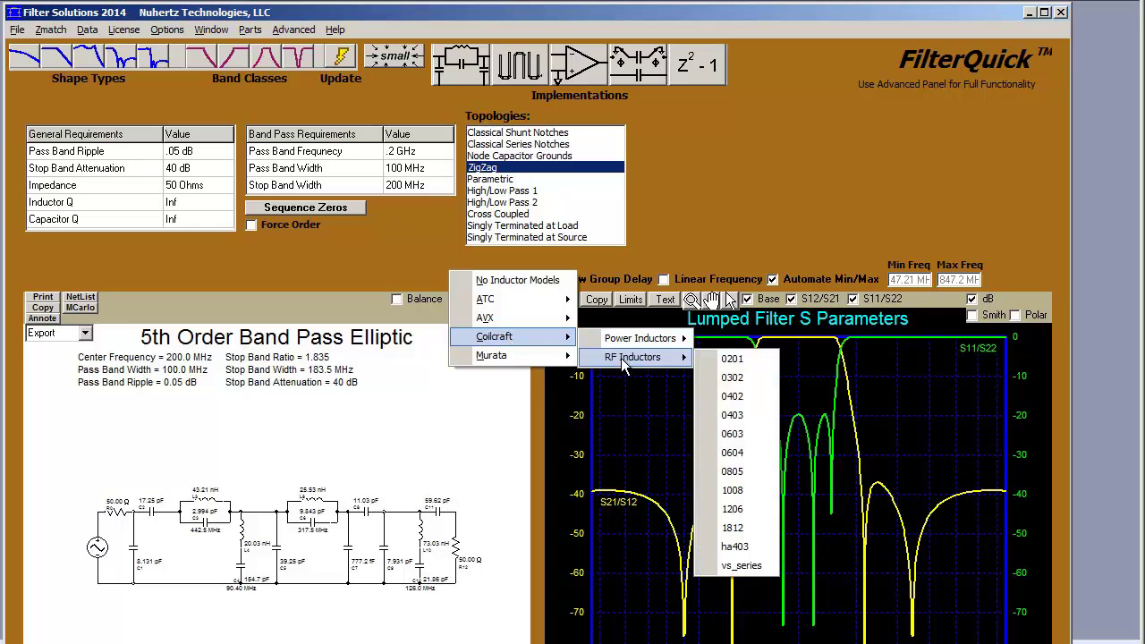
pyautogui.click(749, 472)
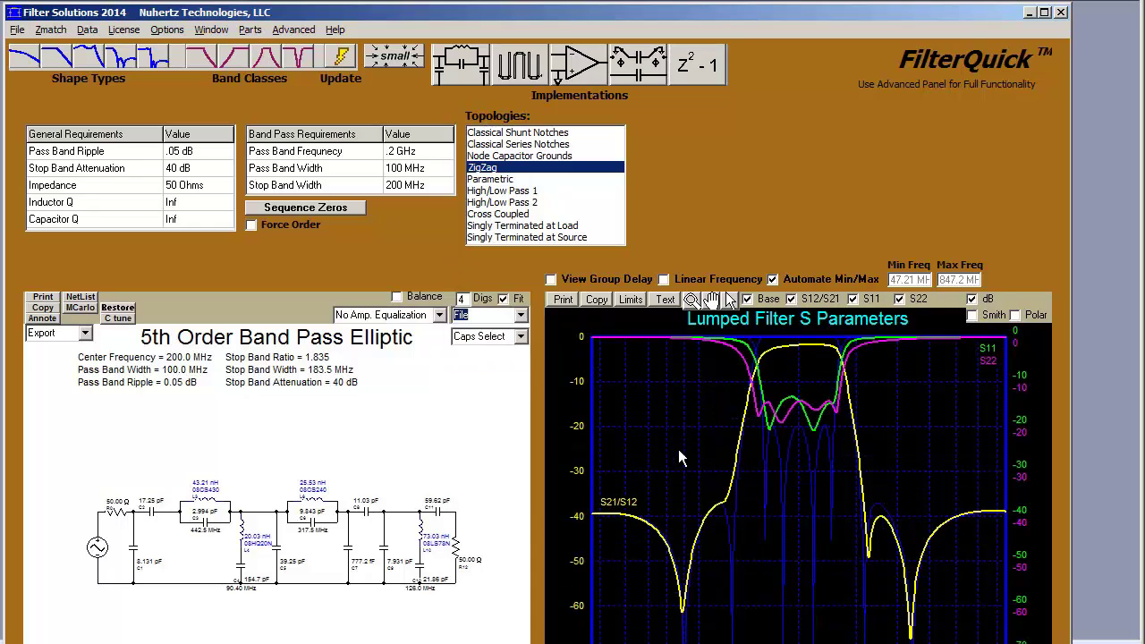
# Assign AVX AccuP0805 models to the filter's capacitors.
pyautogui.click(520, 337)
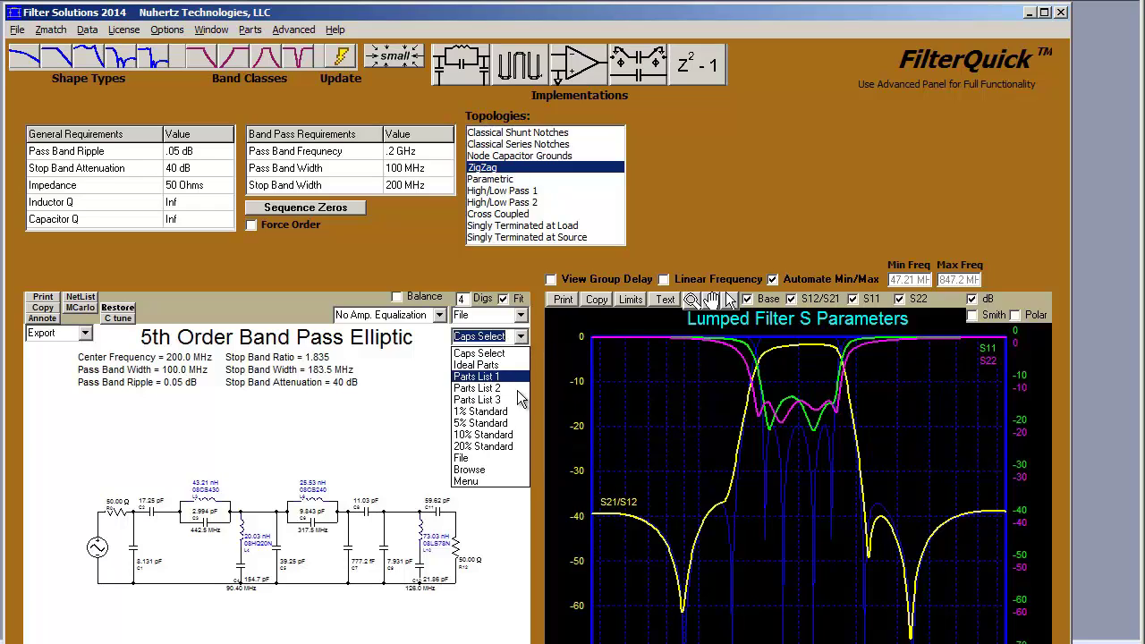
pyautogui.click(497, 482)
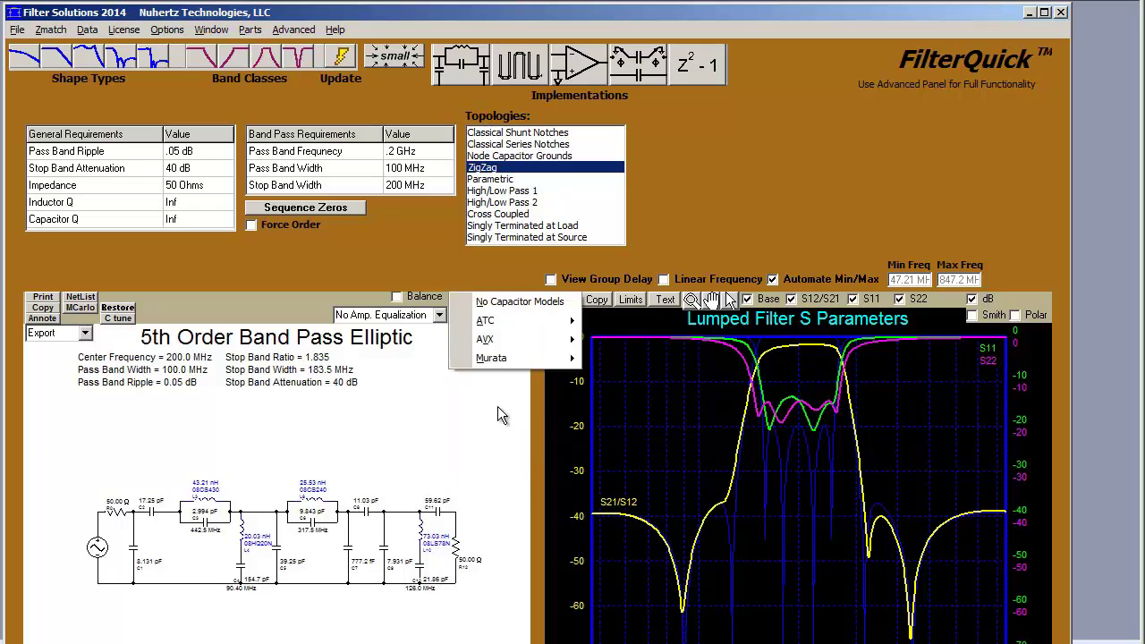
pyautogui.moveTo(572, 349)
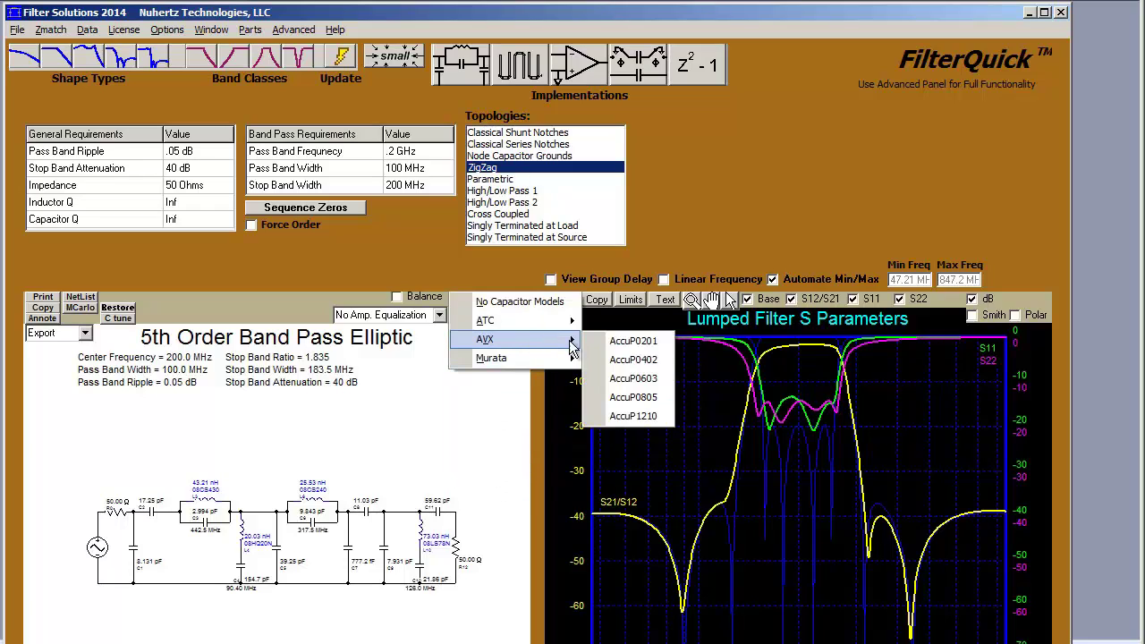
pyautogui.click(650, 395)
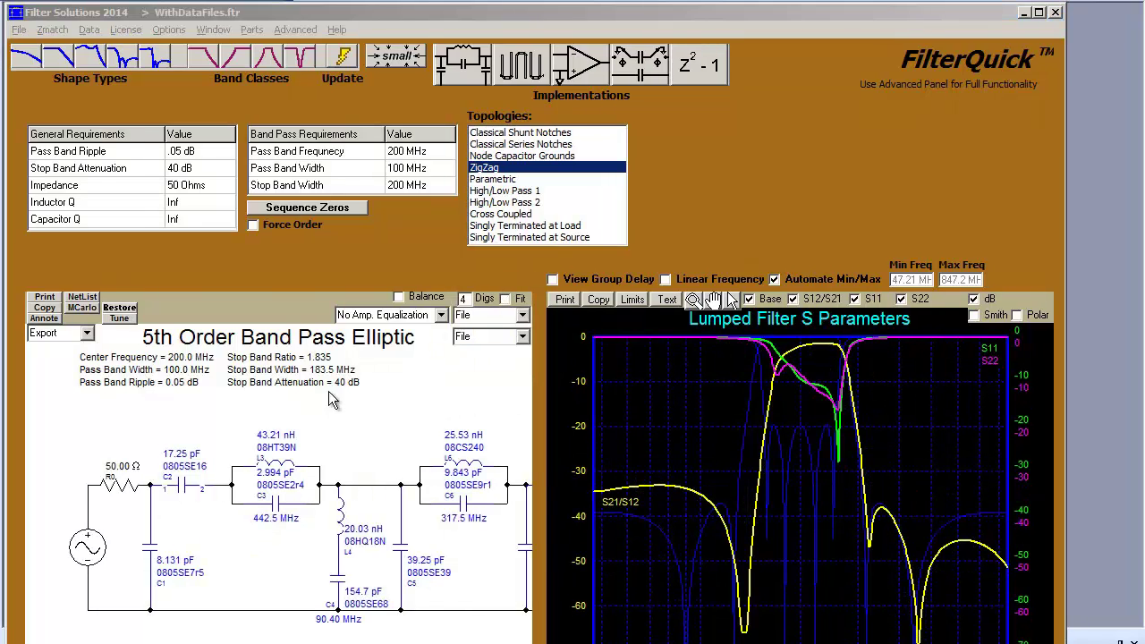
# Open the program's options panel.
pyautogui.click(166, 32)
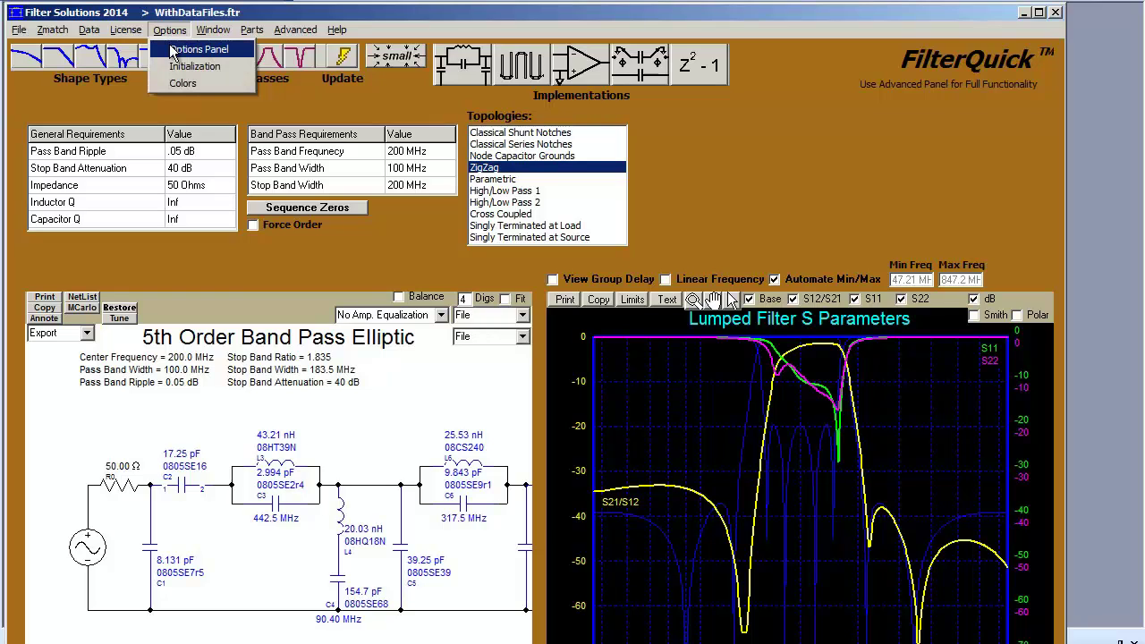
pyautogui.click(195, 49)
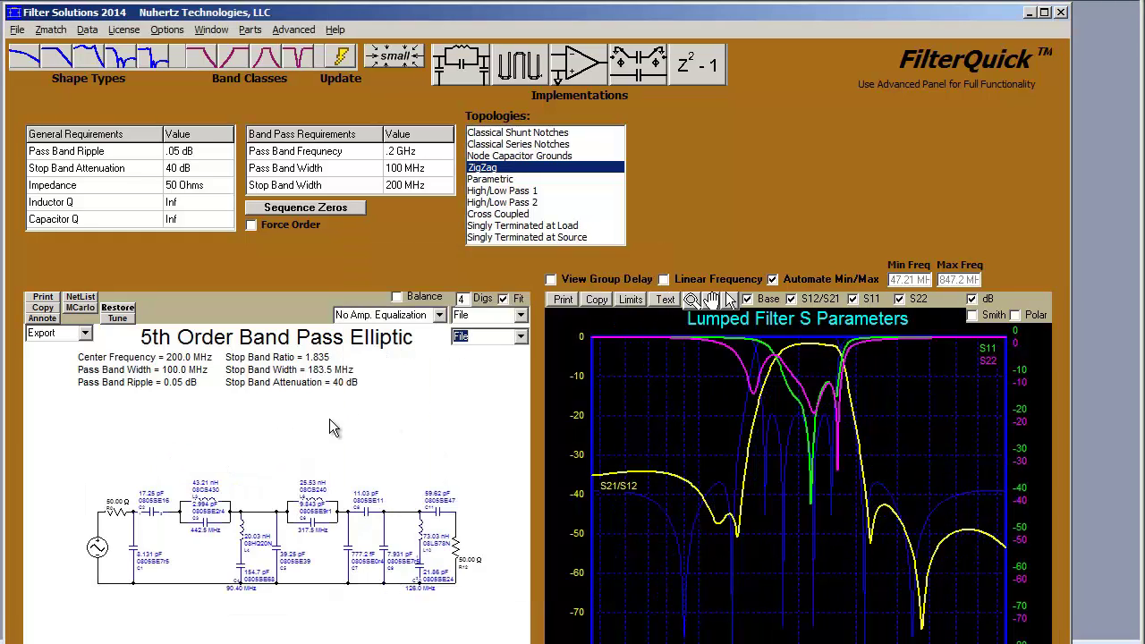
# Turn off the schematic fit and display the Touchstone file assigned to inductor L3.
pyautogui.click(503, 298)
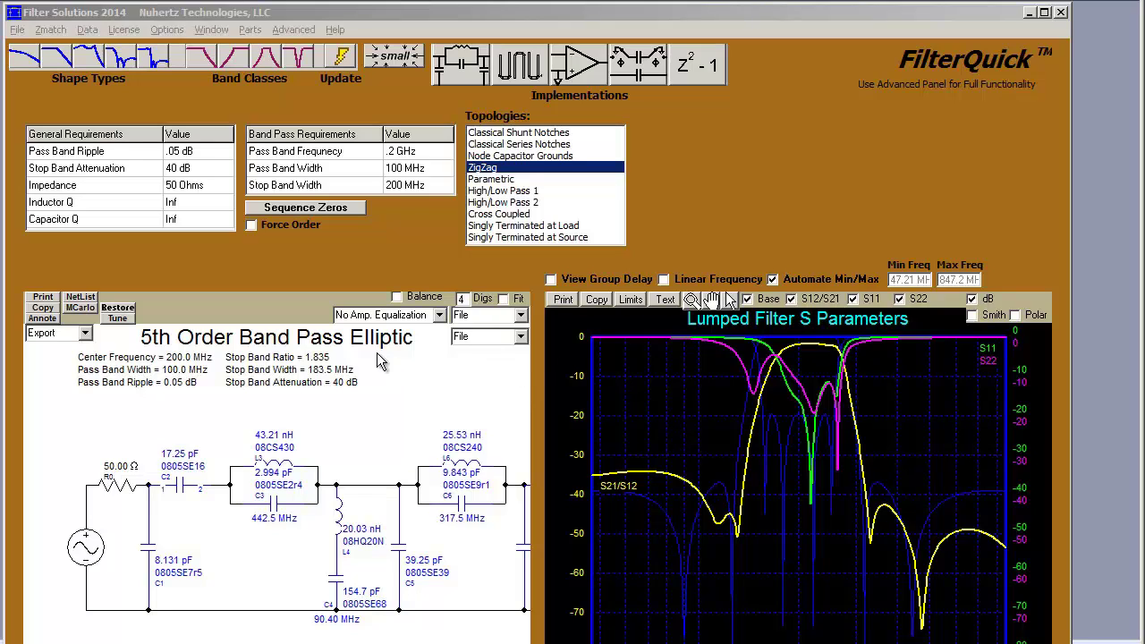
pyautogui.click(267, 471)
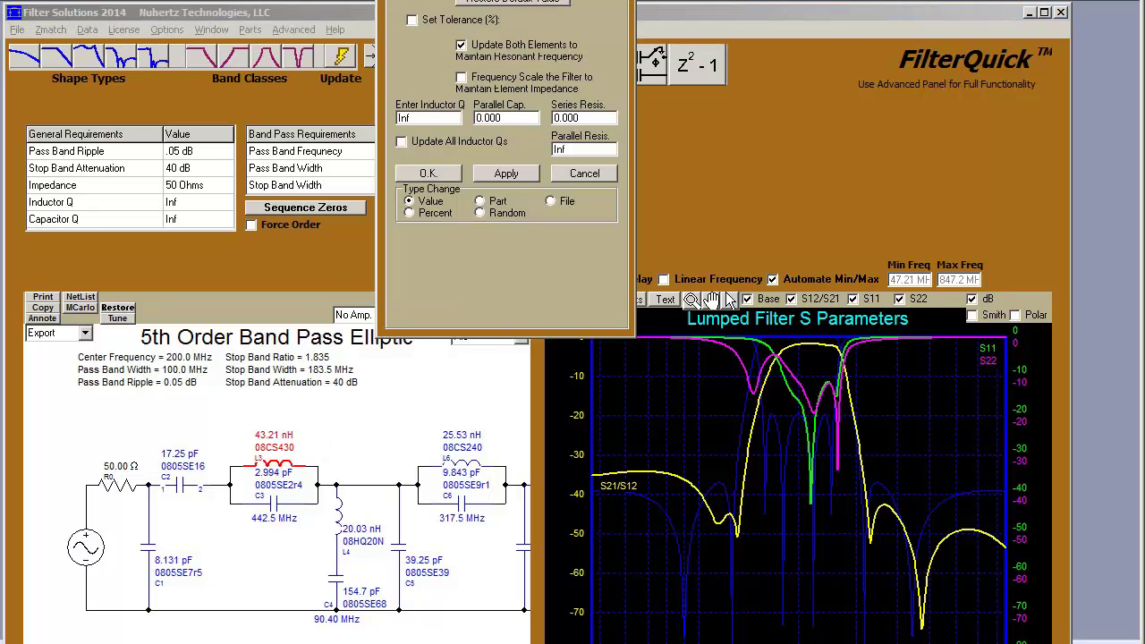
pyautogui.moveTo(515, 0); pyautogui.dragTo(484, 131)
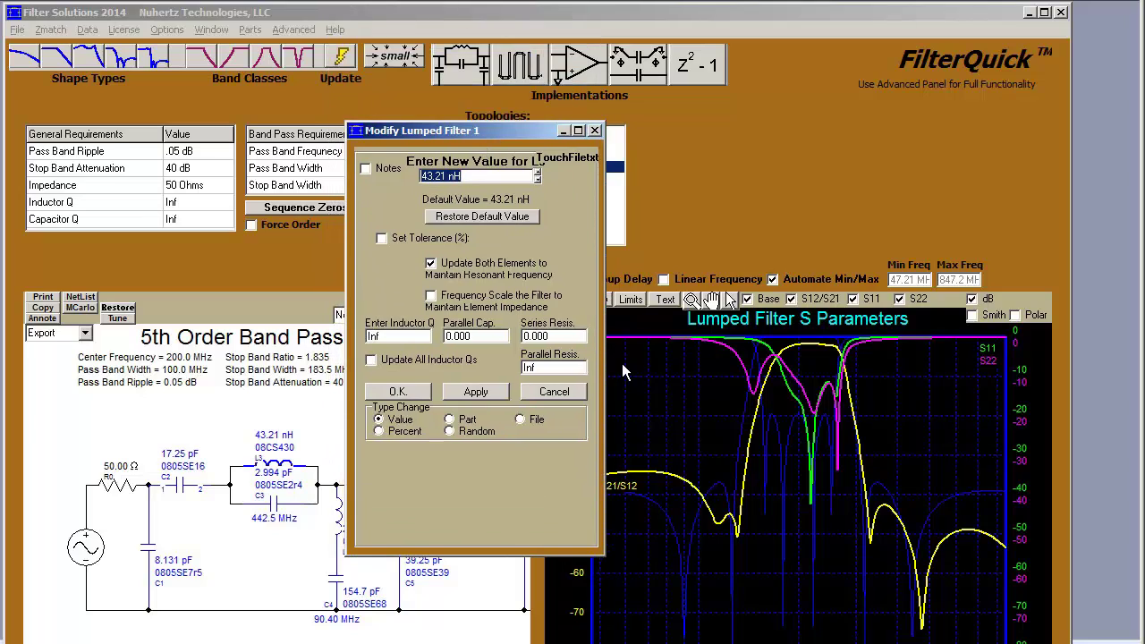
pyautogui.click(535, 420)
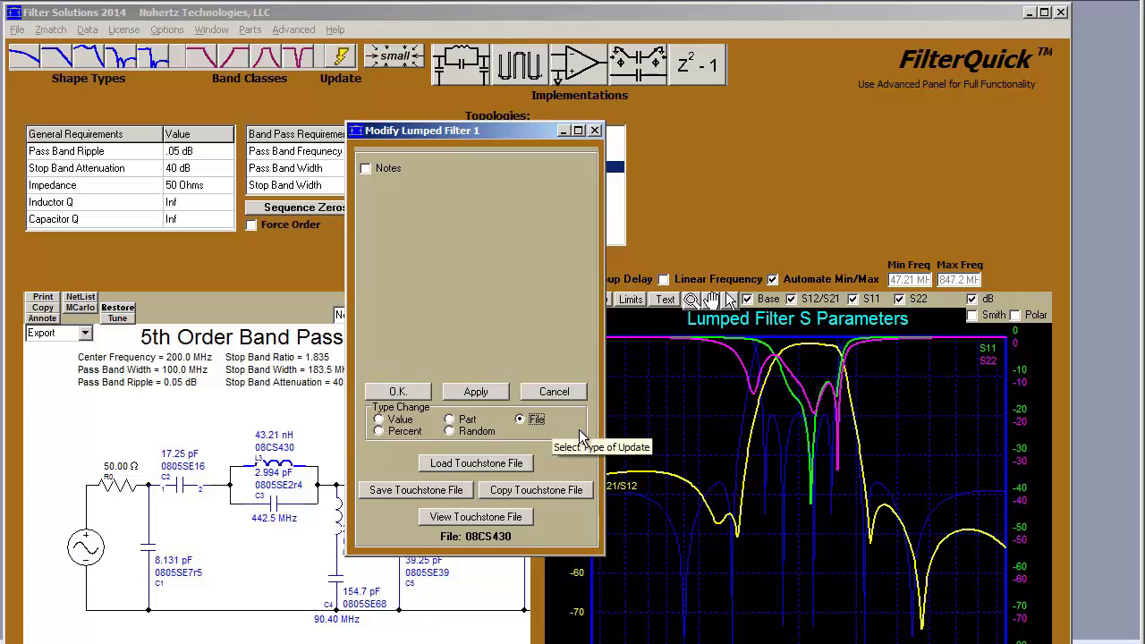
pyautogui.click(490, 526)
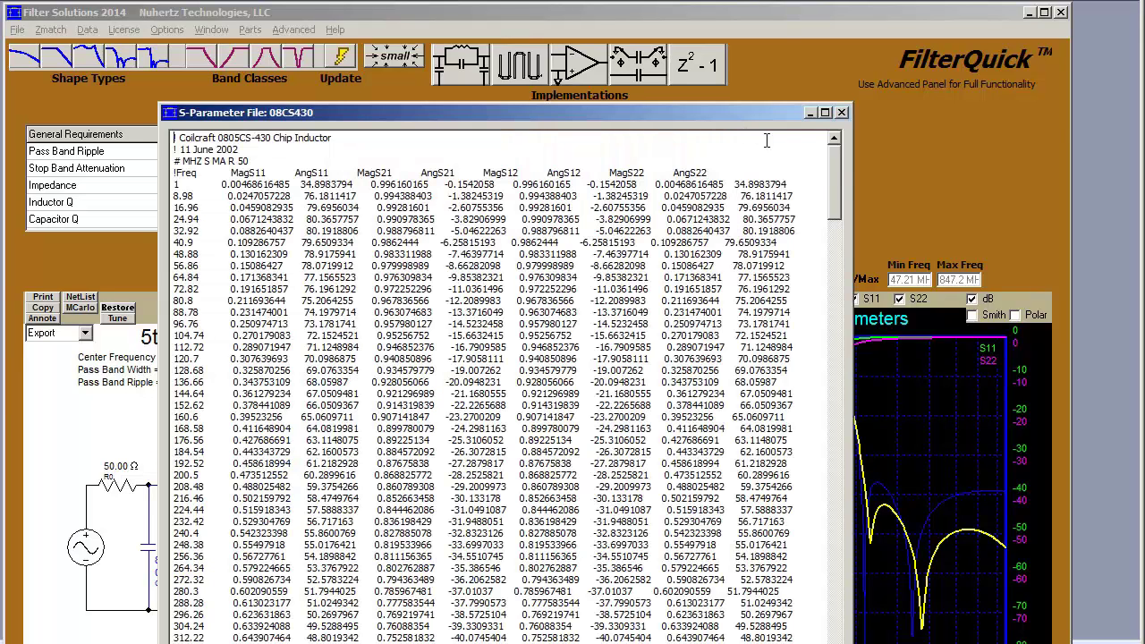
# Examine the inductor's S-parameter data through to the end, and close the file and the element editor without changes.
pyautogui.moveTo(839, 184); pyautogui.dragTo(808, 165)
pyautogui.hotkey('ctrl', 'End')
pyautogui.moveTo(836, 643); pyautogui.dragTo(839, 116)
pyautogui.click(841, 112)
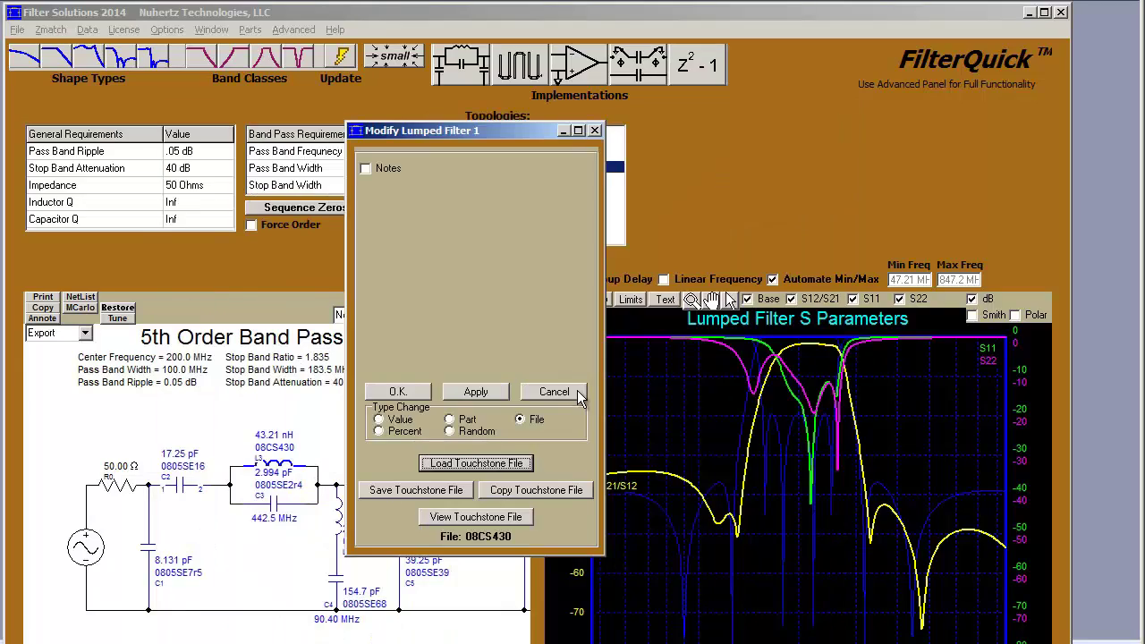
pyautogui.click(577, 390)
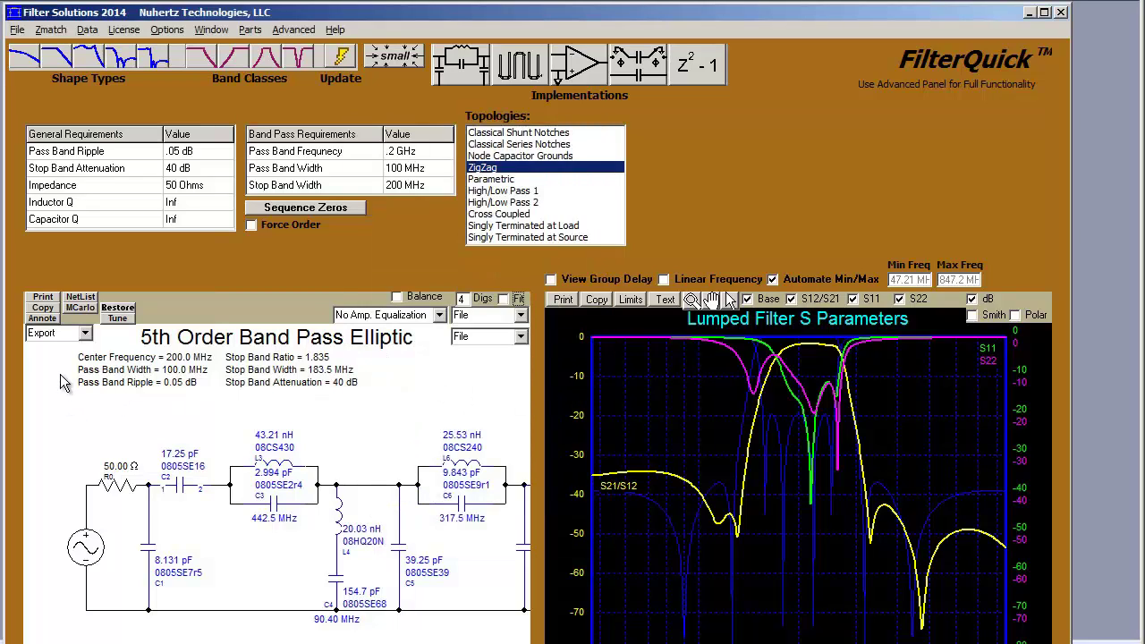
# Open the AWR export setup and add Output Return Loss (S22) to the rectangular measurements.
pyautogui.click(85, 333)
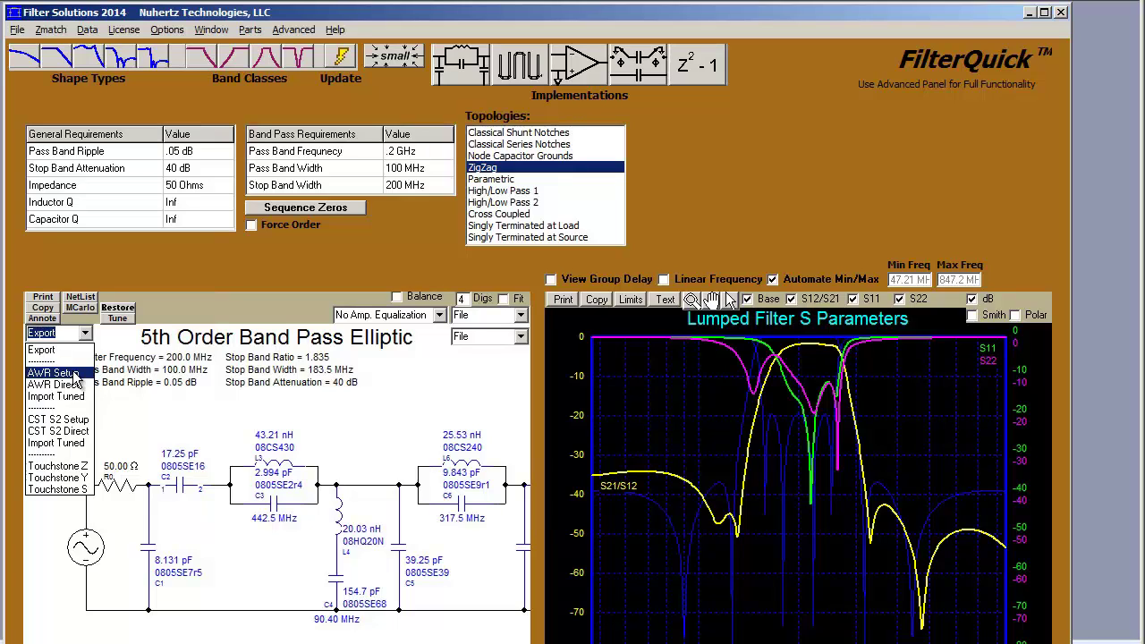
pyautogui.click(76, 374)
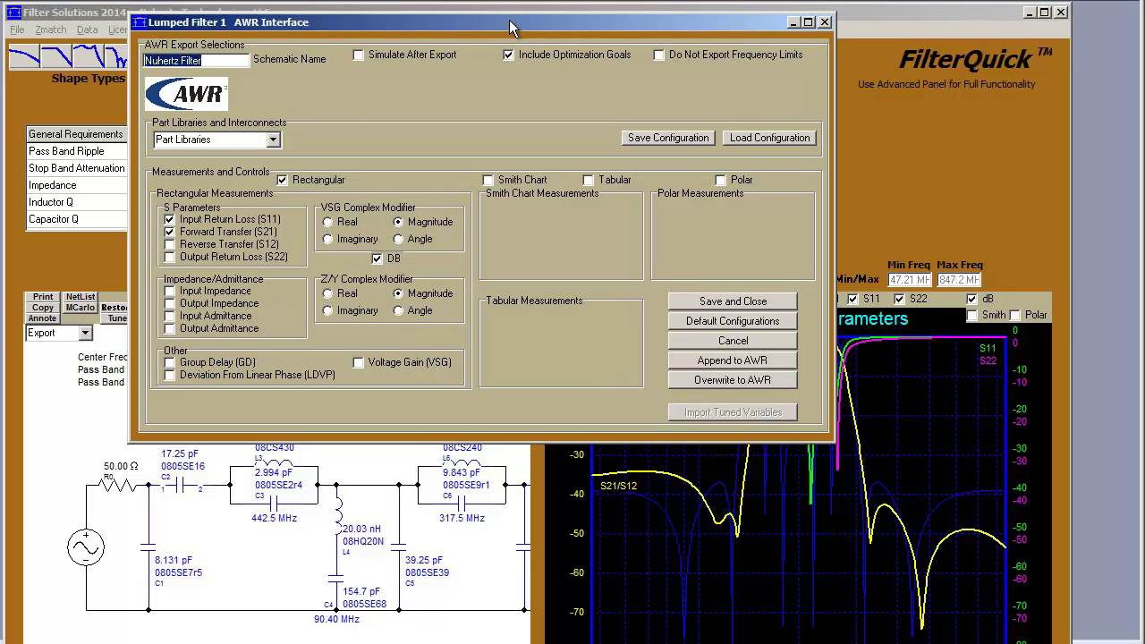
pyautogui.click(235, 258)
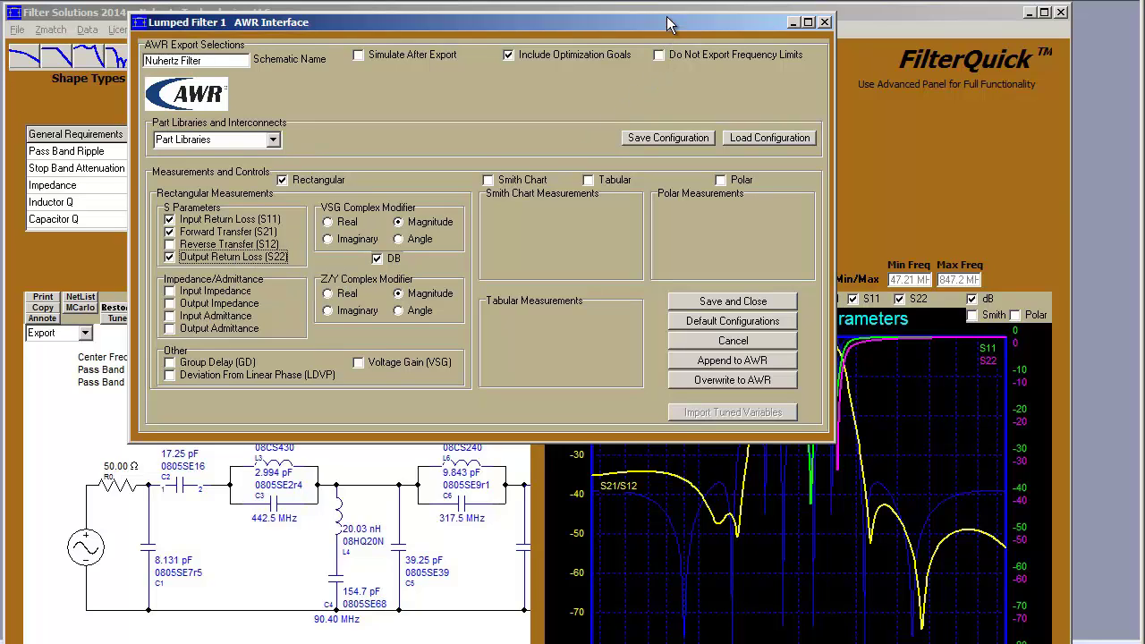
# Reveal the AWR workspace behind the filter windows and export the filter to AWR with the overwrite option.
pyautogui.moveTo(662, 18); pyautogui.dragTo(2, 45)
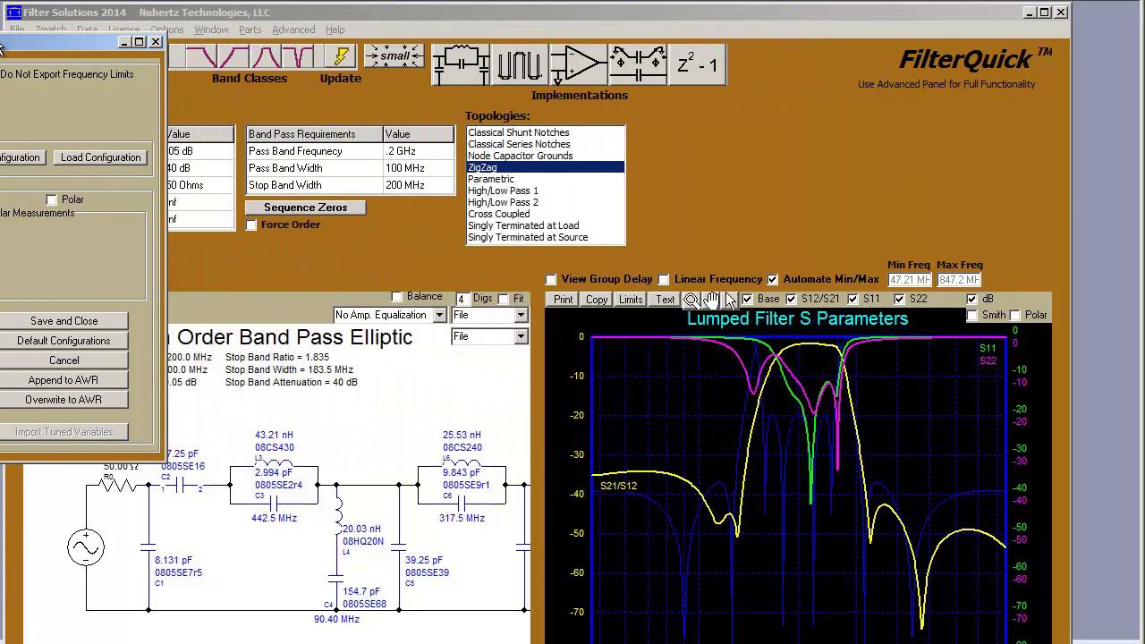
pyautogui.click(349, 19)
pyautogui.moveTo(349, 19); pyautogui.dragTo(1144, 27)
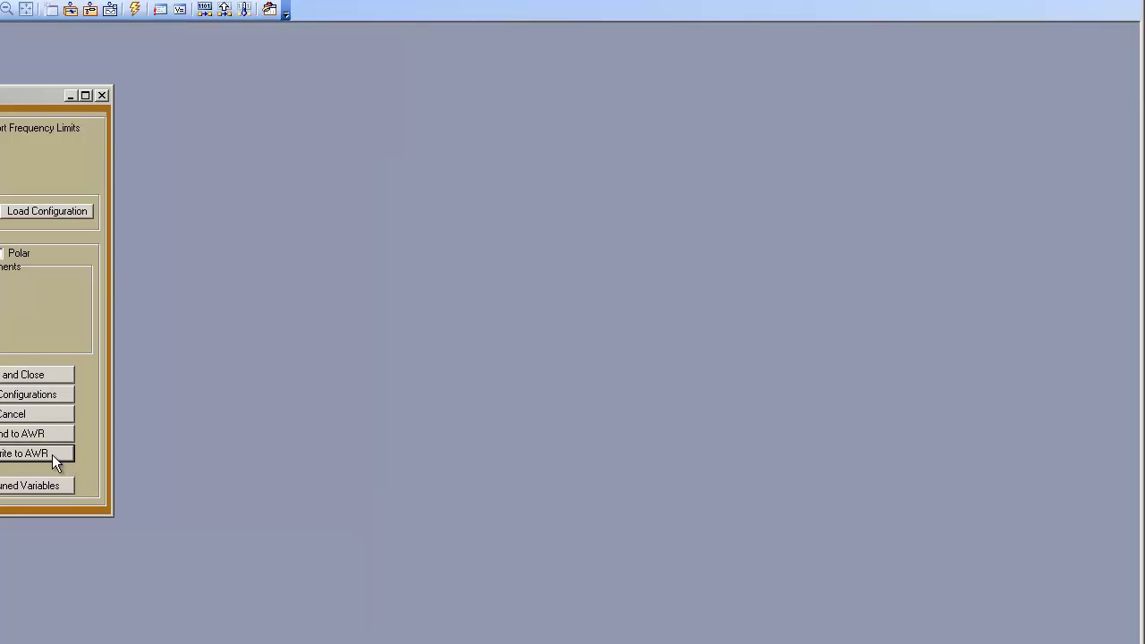
pyautogui.click(52, 454)
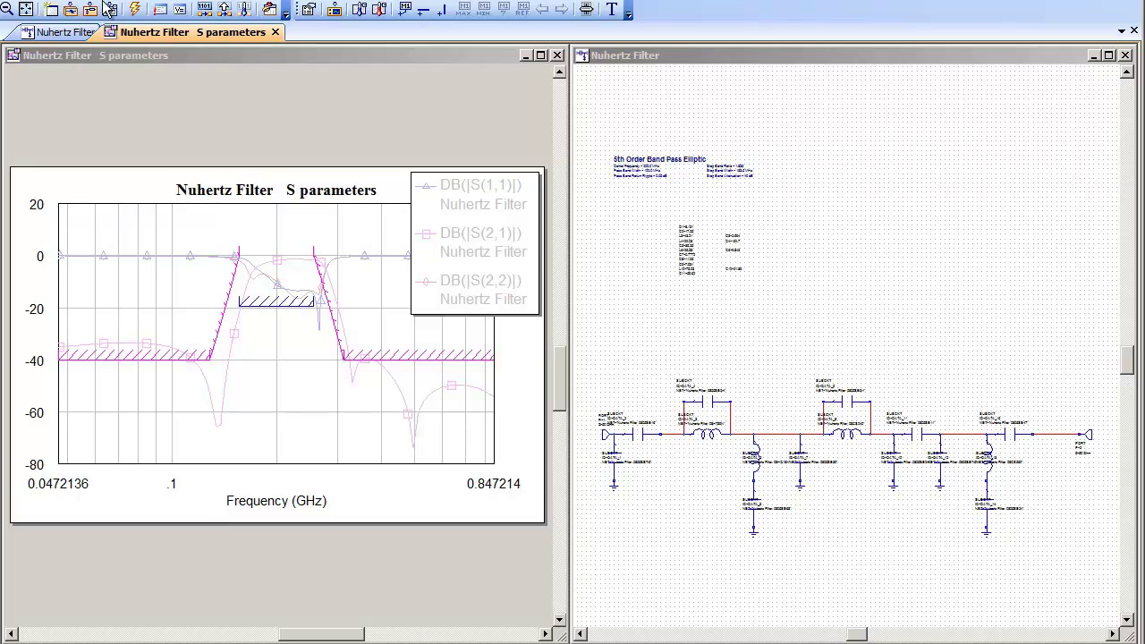
# Simulate the exported filter in AWR and inspect its S-parameter graph and schematic.
pyautogui.click(135, 9)
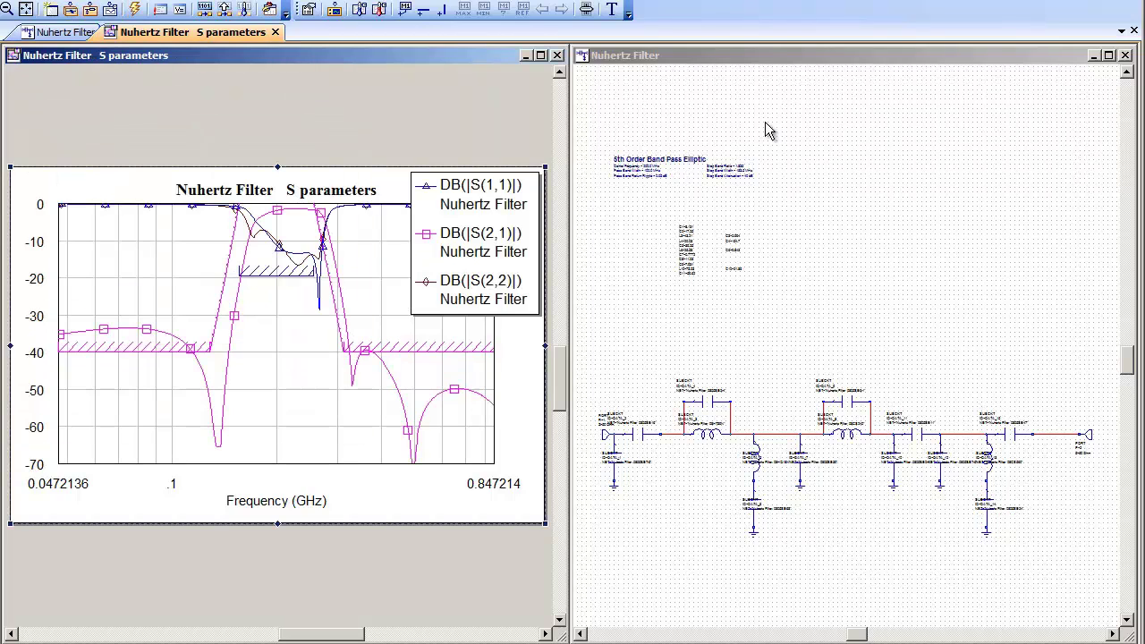
pyautogui.click(376, 311)
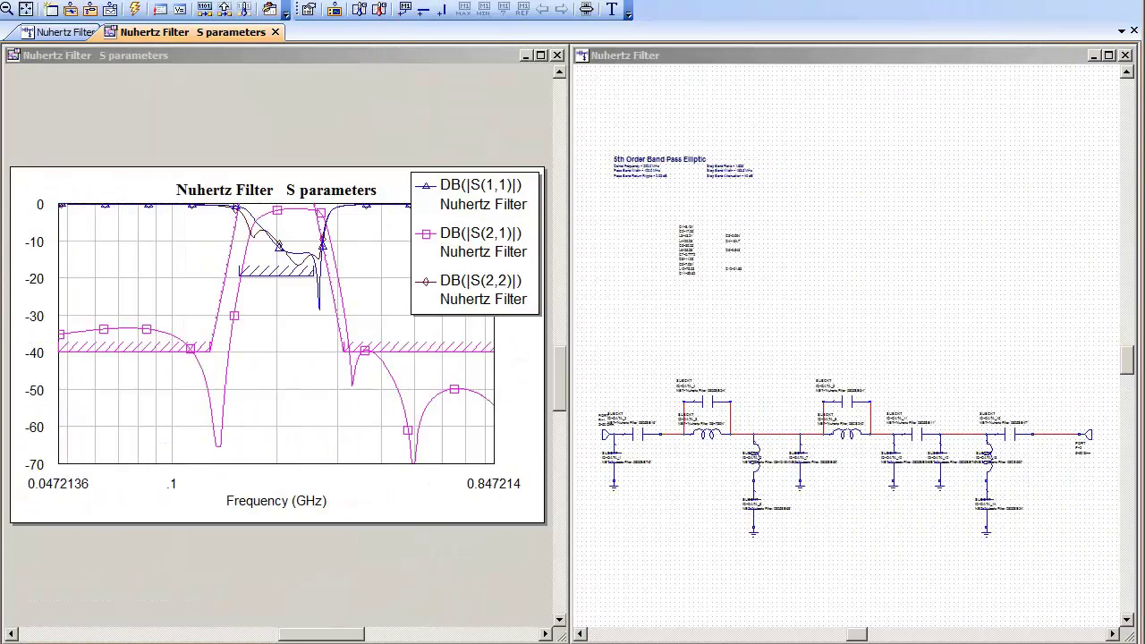
pyautogui.click(948, 302)
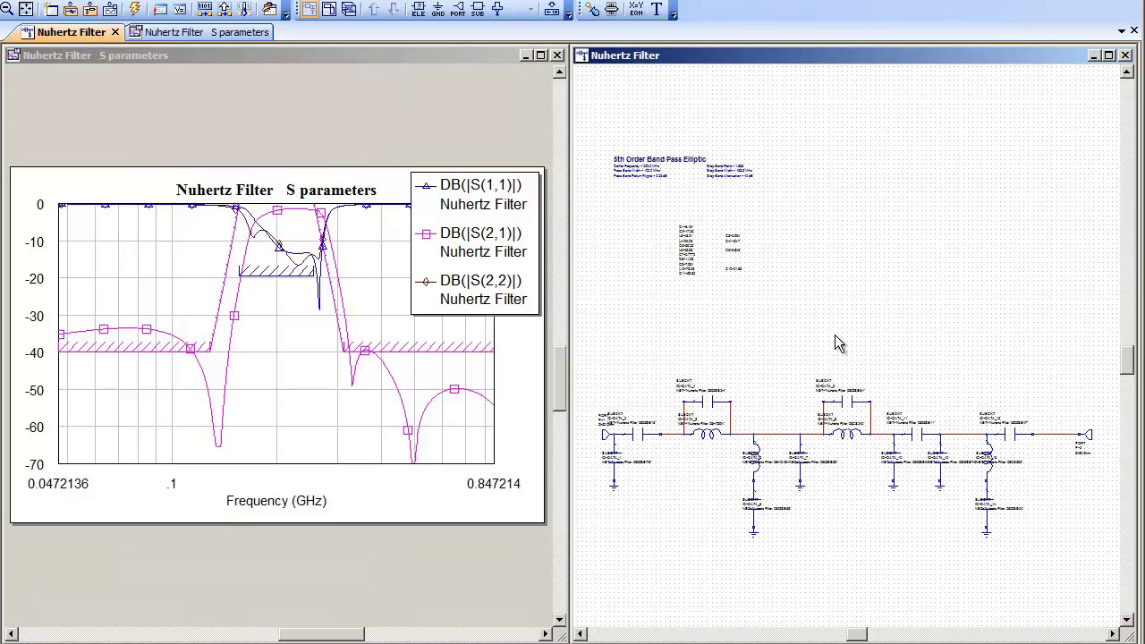
# Enlarge the second parallel inductor-capacitor section of the exported schematic and select its 0805SE9r1 capacitor.
pyautogui.rightClick(903, 349)
pyautogui.click(929, 358)
pyautogui.moveTo(780, 374); pyautogui.dragTo(941, 466)
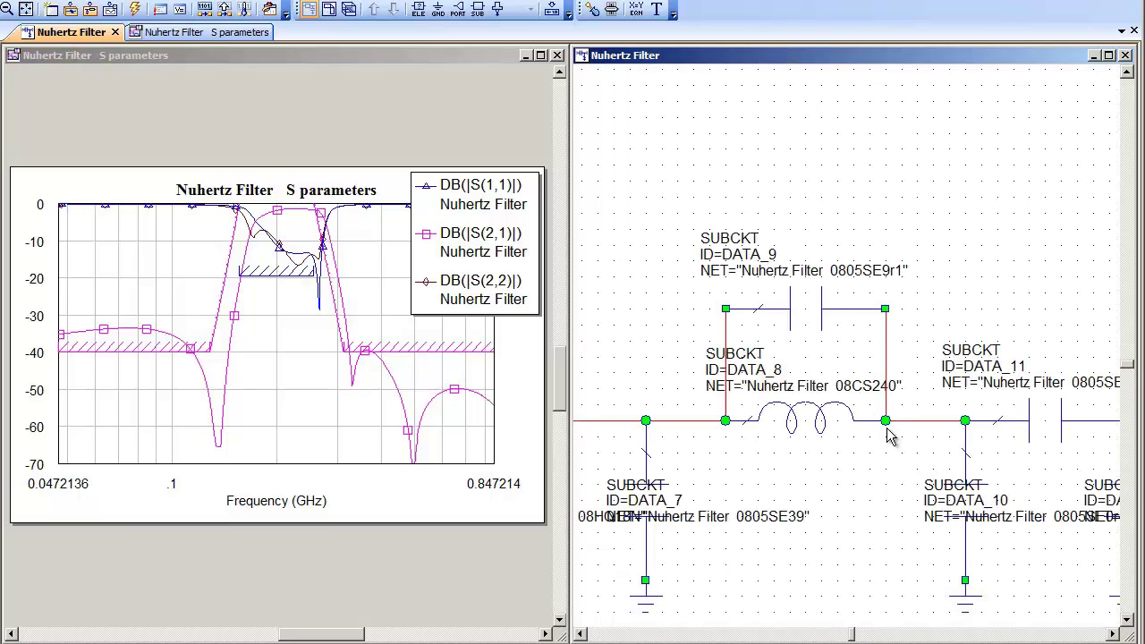
pyautogui.click(814, 315)
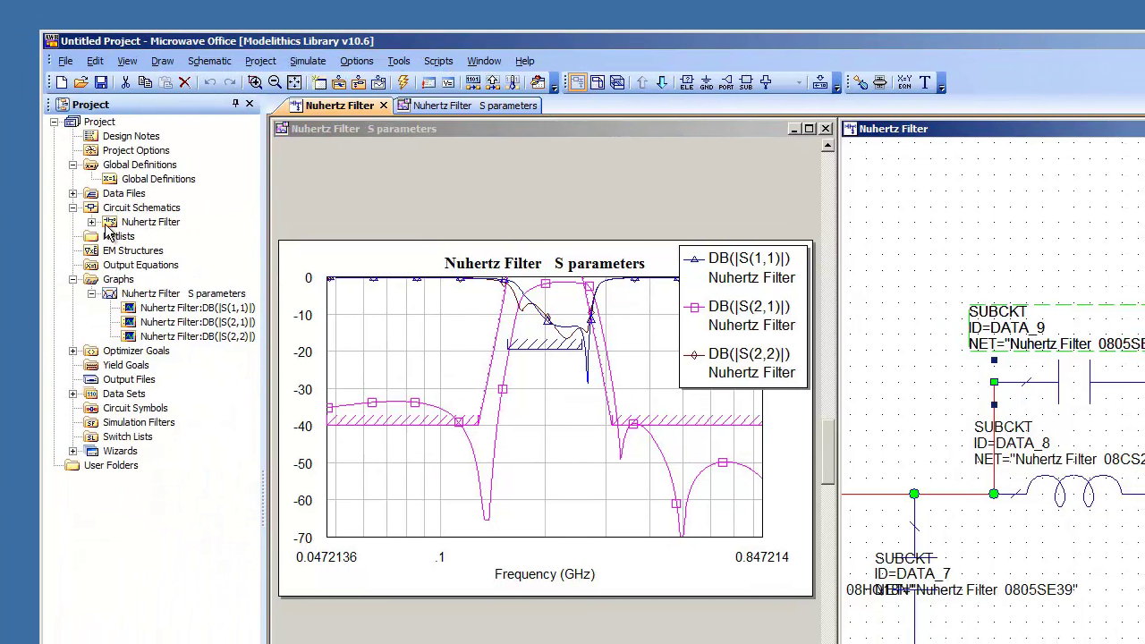
# Examine the Touchstone S-parameter data of the 0805SE9r1 capacitor among the project's data files, close it, and check the capacitor in the schematic.
pyautogui.click(90, 194)
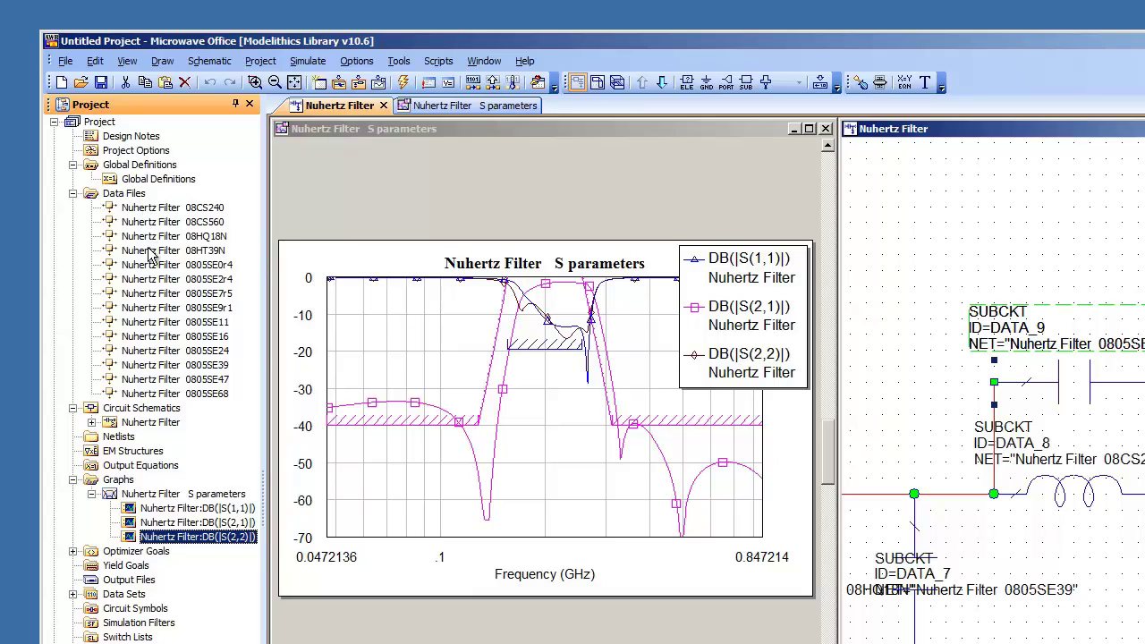
pyautogui.click(184, 308)
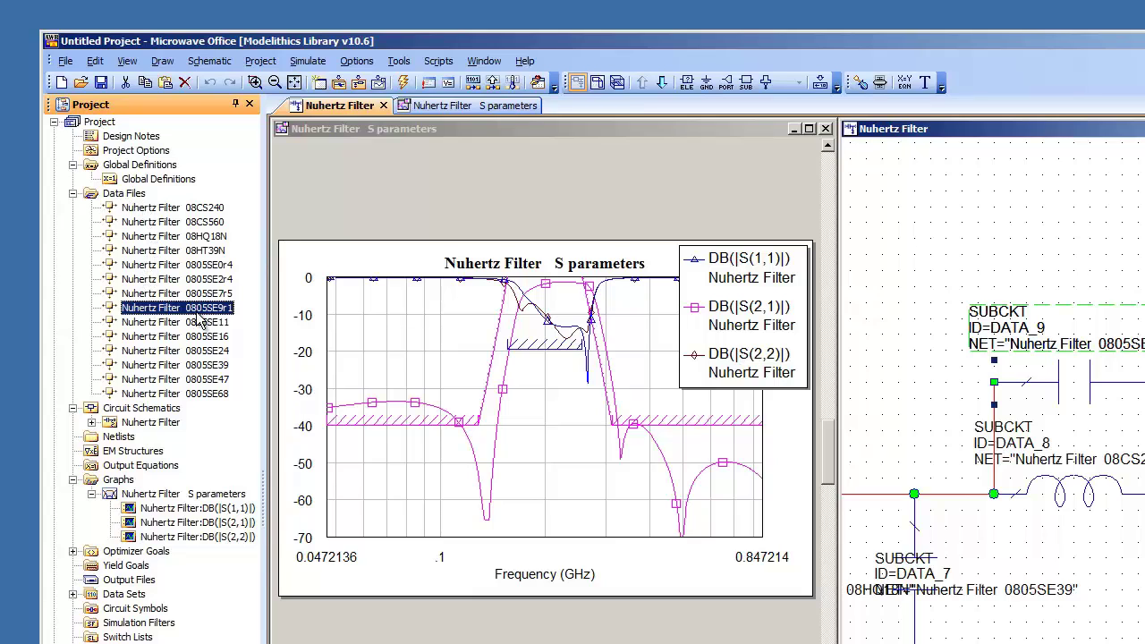
pyautogui.doubleClick(199, 313)
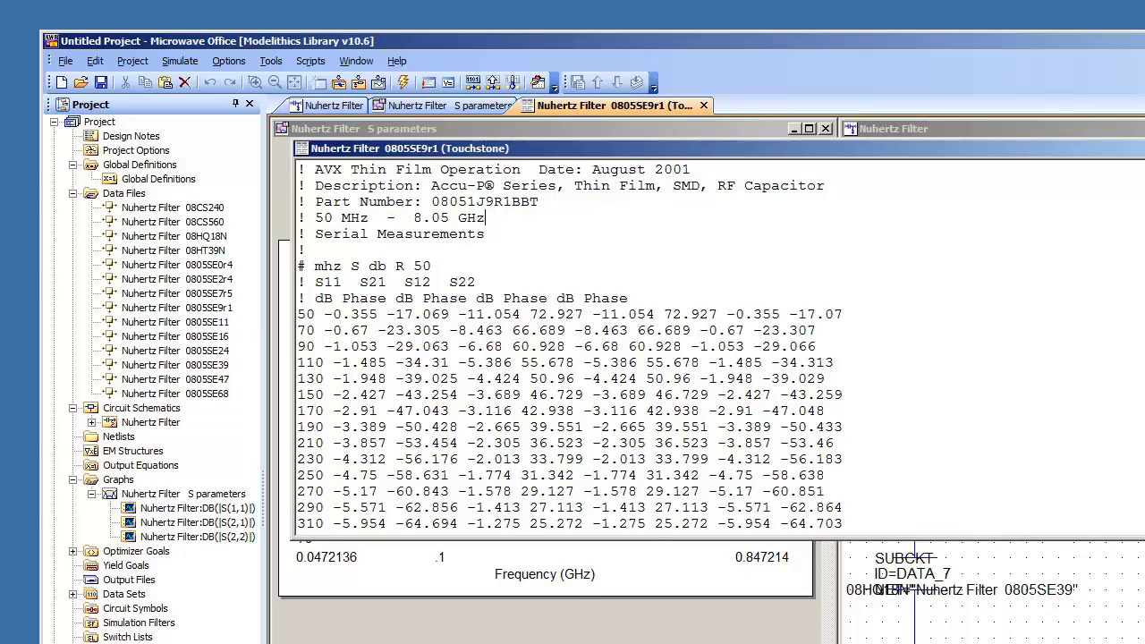
pyautogui.scroll(-20, 590, 349)
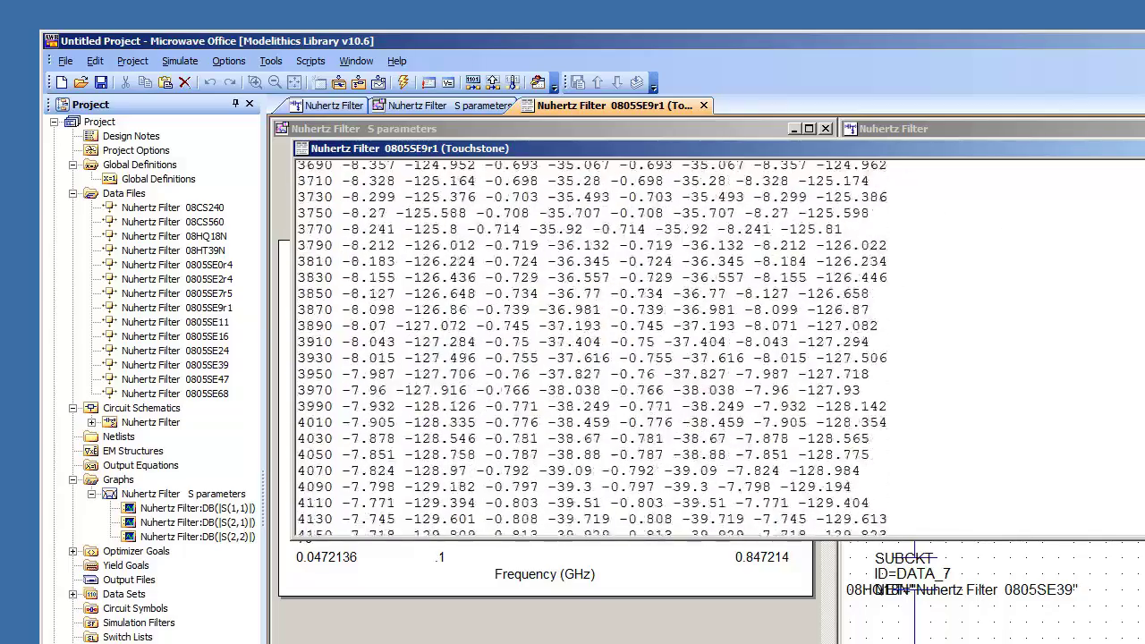
pyautogui.scroll(20, 485, 217)
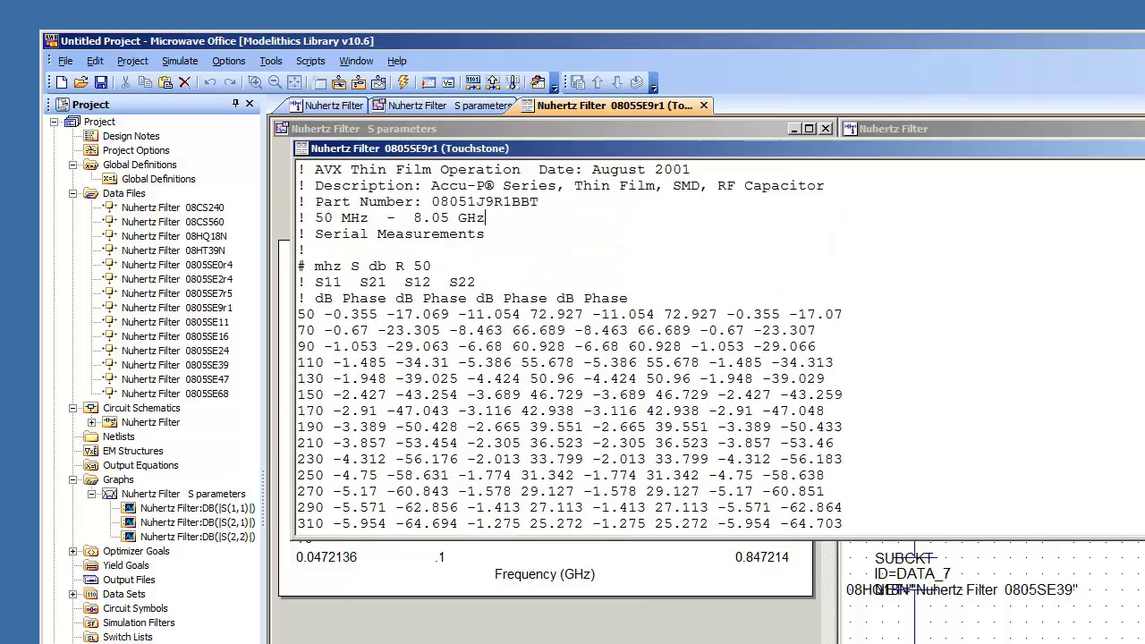
pyautogui.hotkey('ctrl', 'F4')
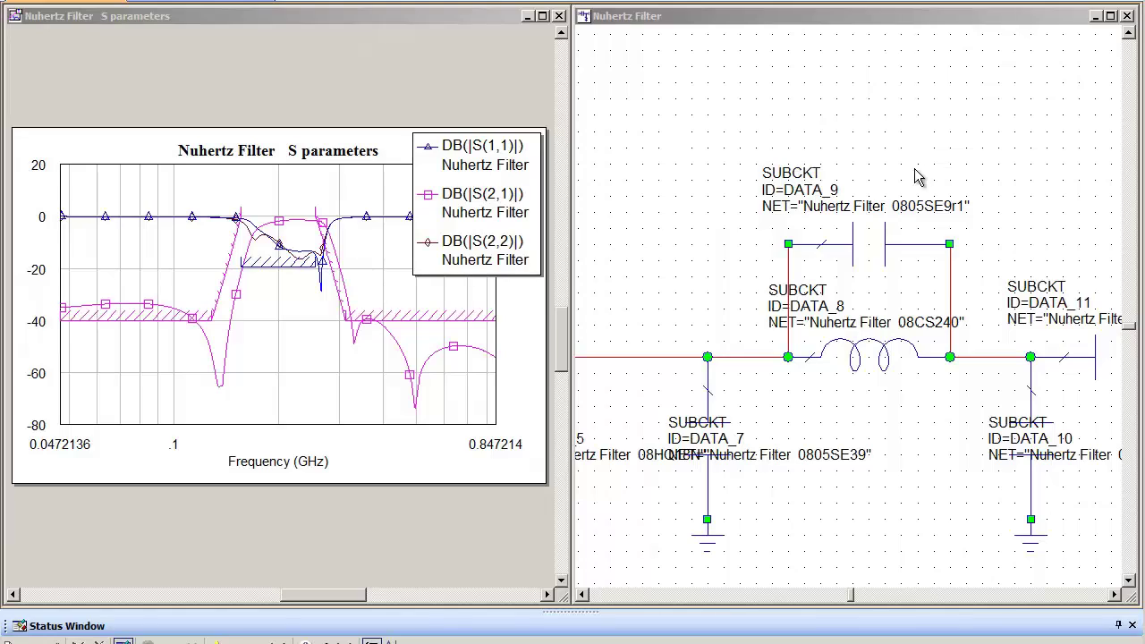
pyautogui.click(881, 233)
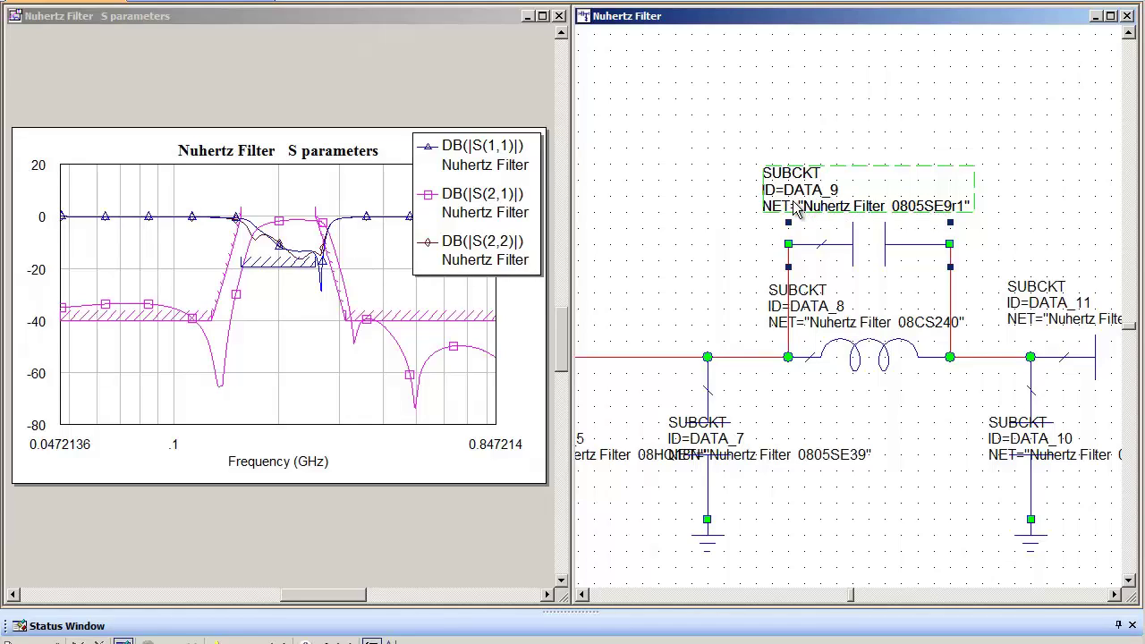
pyautogui.click(737, 266)
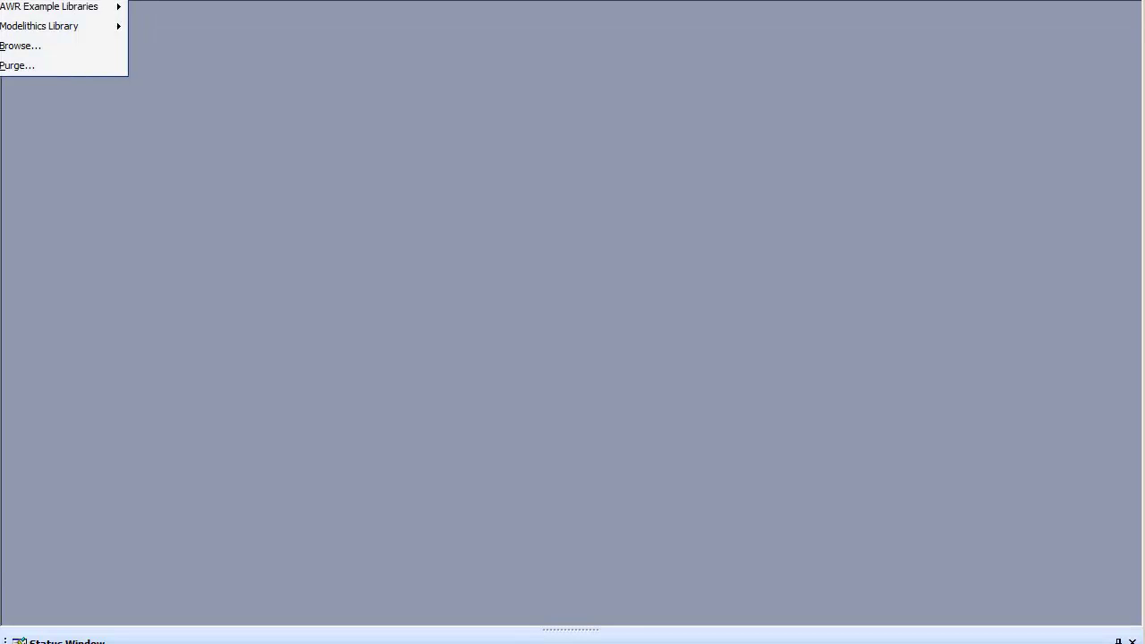
# With the Modelithics Library chosen, move the AWR Interface window clear of the workspace and export the Modelithics filter to AWR with the overwrite option.
pyautogui.moveTo(106, 29)
pyautogui.click(164, 27)
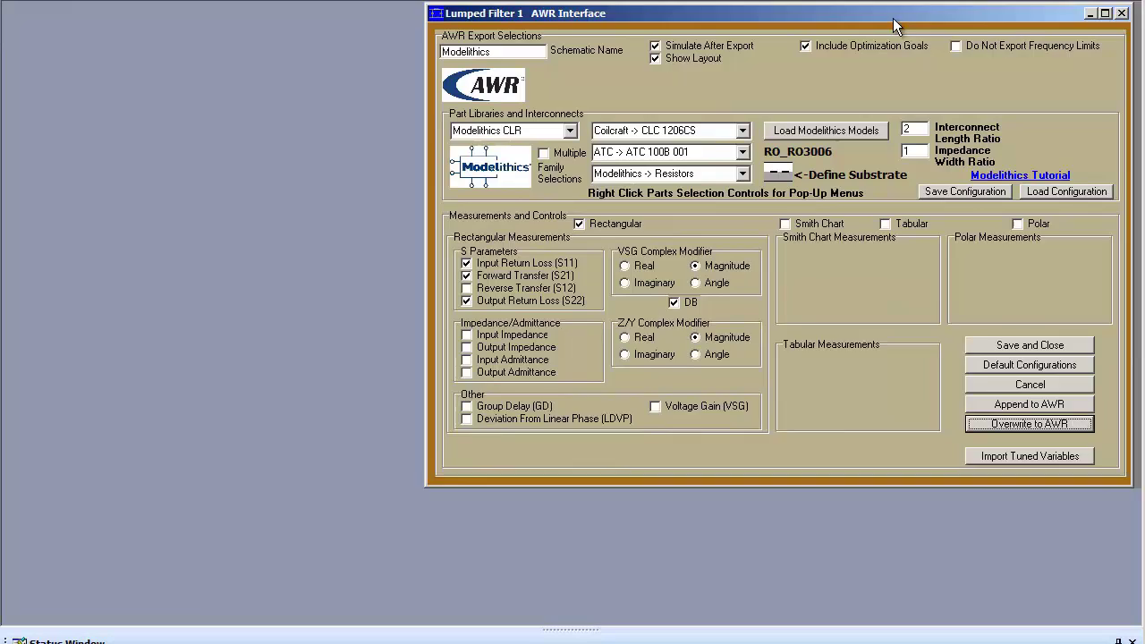
pyautogui.moveTo(1015, 15); pyautogui.dragTo(694, 71)
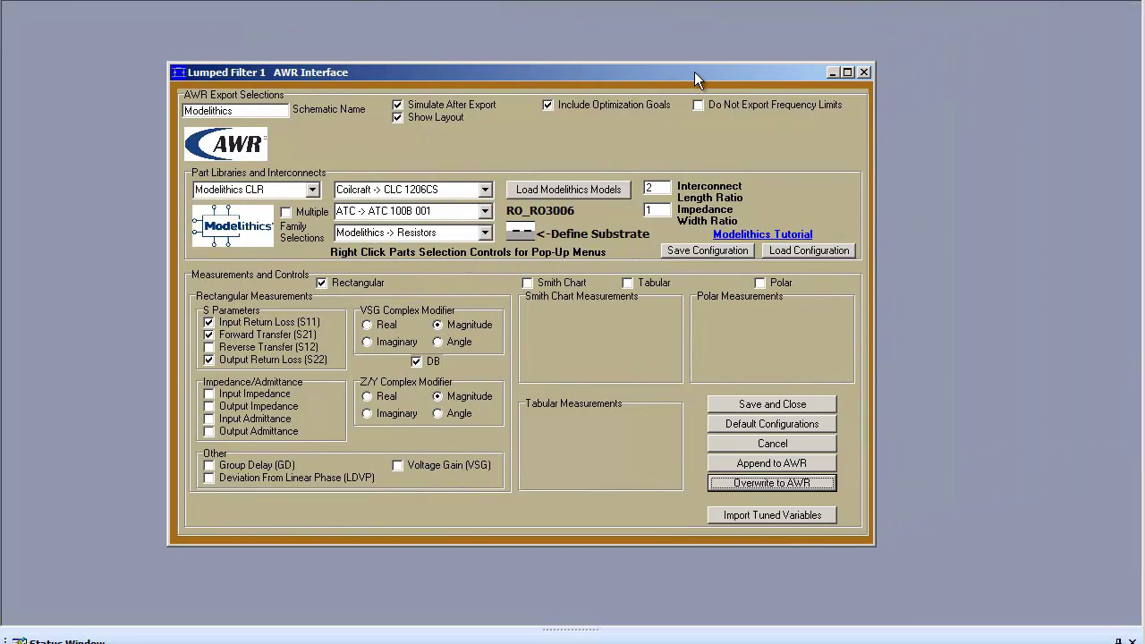
pyautogui.moveTo(694, 72); pyautogui.dragTo(324, 69)
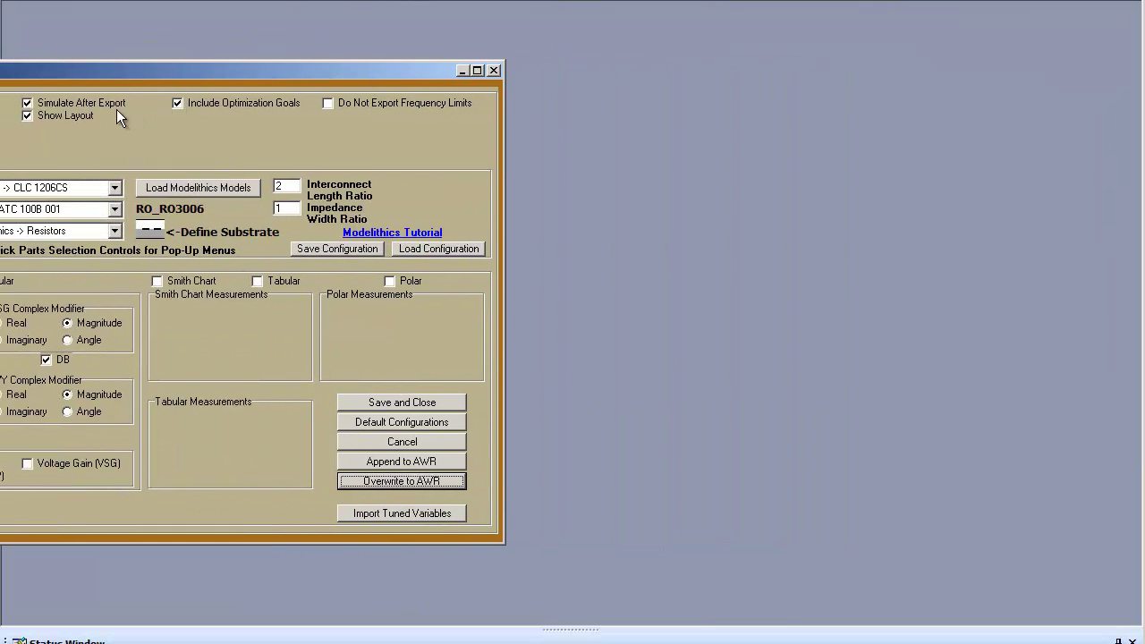
pyautogui.moveTo(148, 70); pyautogui.dragTo(0, 56)
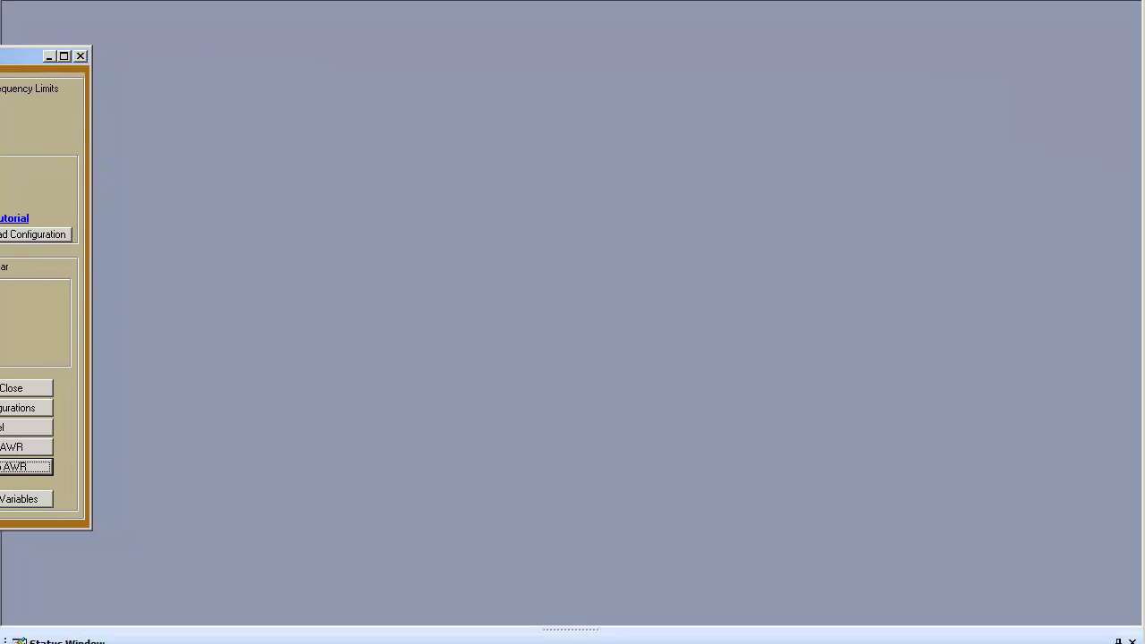
pyautogui.click(10, 467)
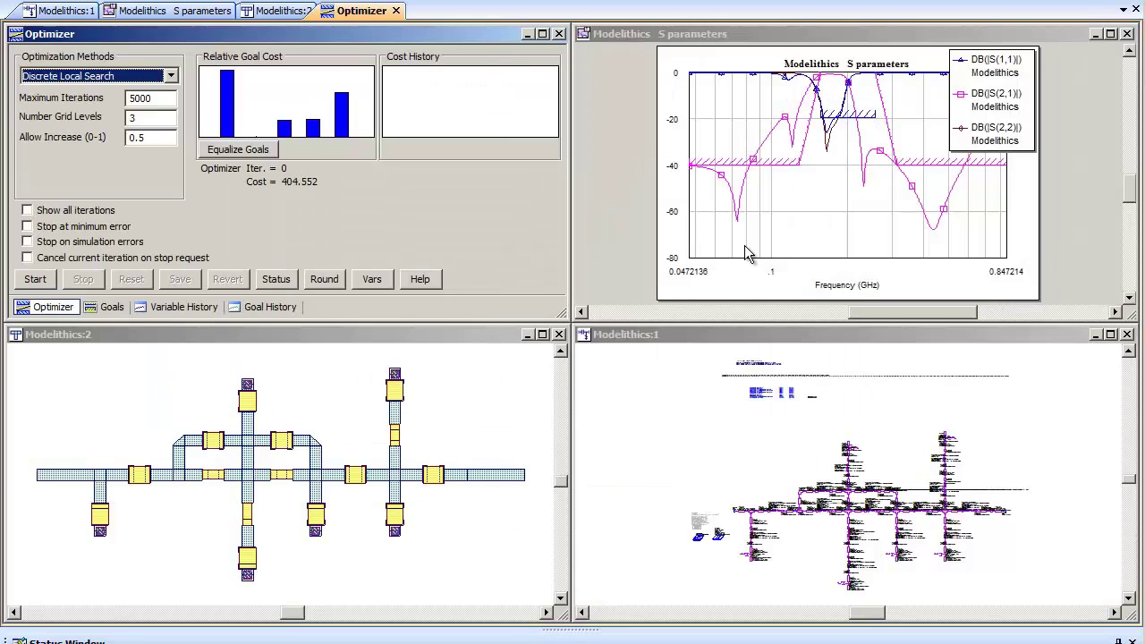
# Examine the Modelithics S-parameter graph and the schematic's component variables, including the Lvals and Cvals lists of available part values.
pyautogui.click(808, 211)
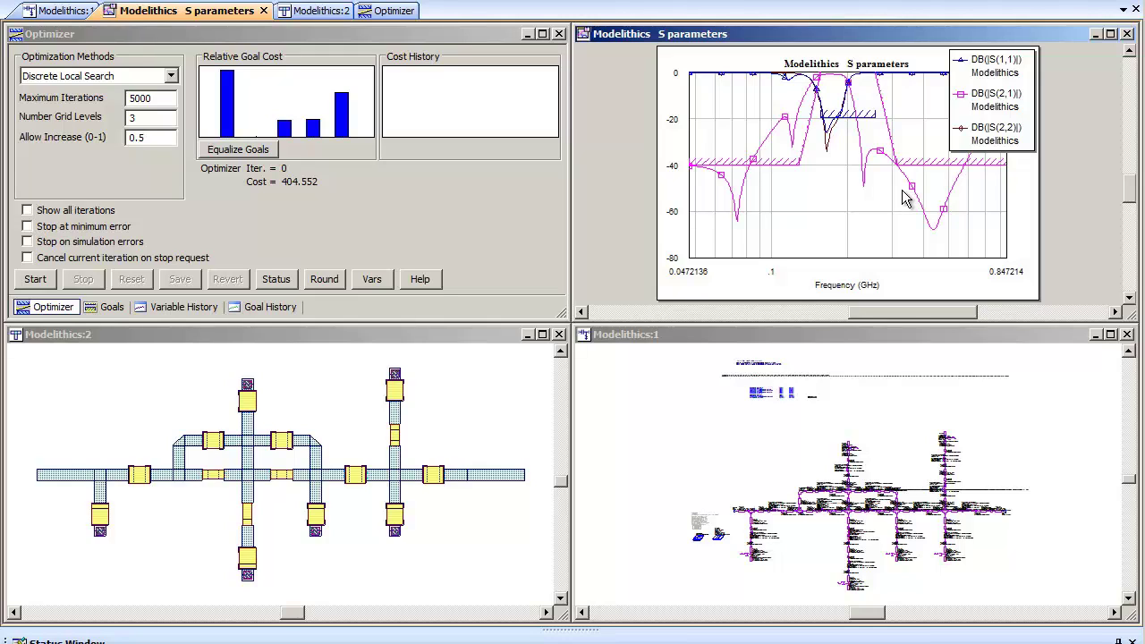
pyautogui.click(863, 428)
pyautogui.scroll(2, 864, 428)
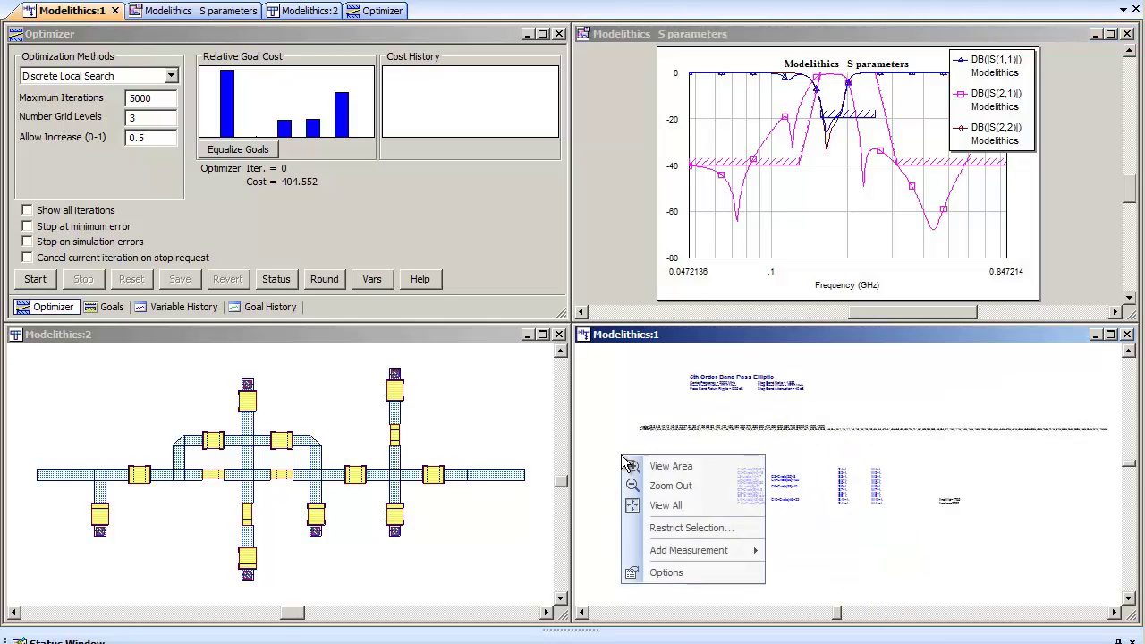
pyautogui.rightClick(624, 458)
pyautogui.click(657, 475)
pyautogui.moveTo(633, 412); pyautogui.dragTo(830, 517)
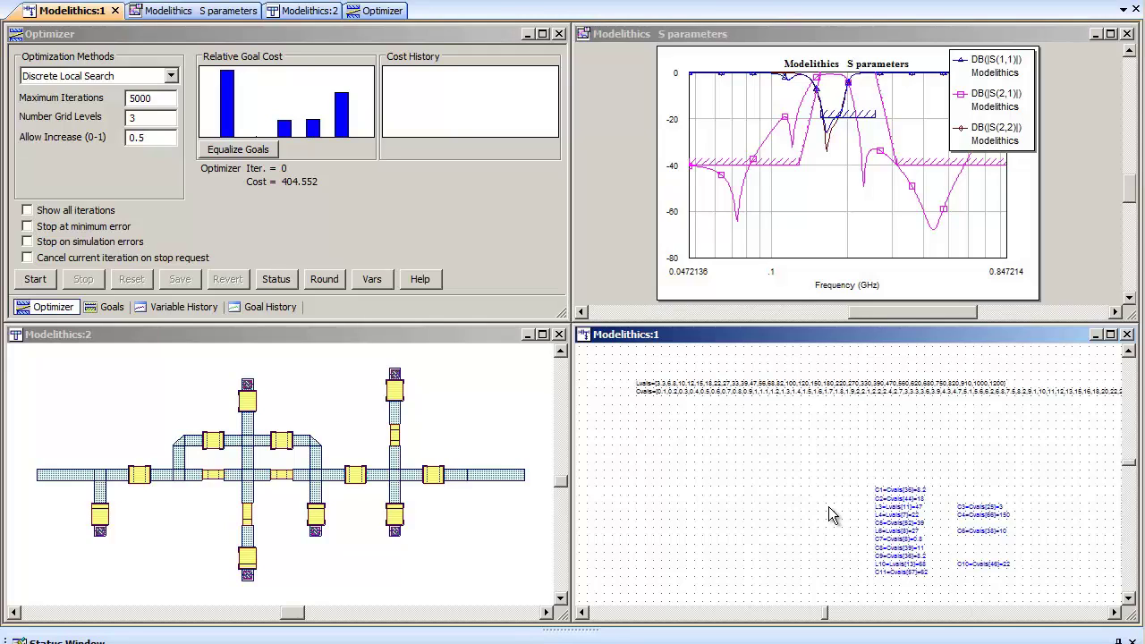
pyautogui.rightClick(726, 454)
pyautogui.click(746, 466)
pyautogui.moveTo(624, 380); pyautogui.dragTo(778, 424)
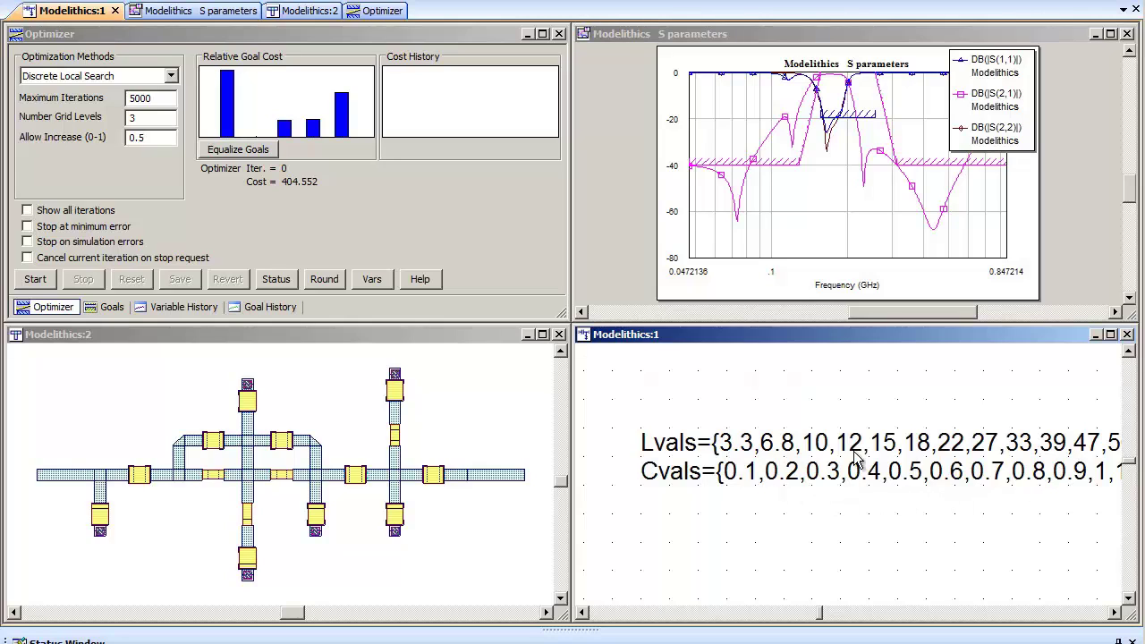
# Show the entire schematic again and start the optimizer with the Discrete Local Search method.
pyautogui.rightClick(782, 526)
pyautogui.click(823, 578)
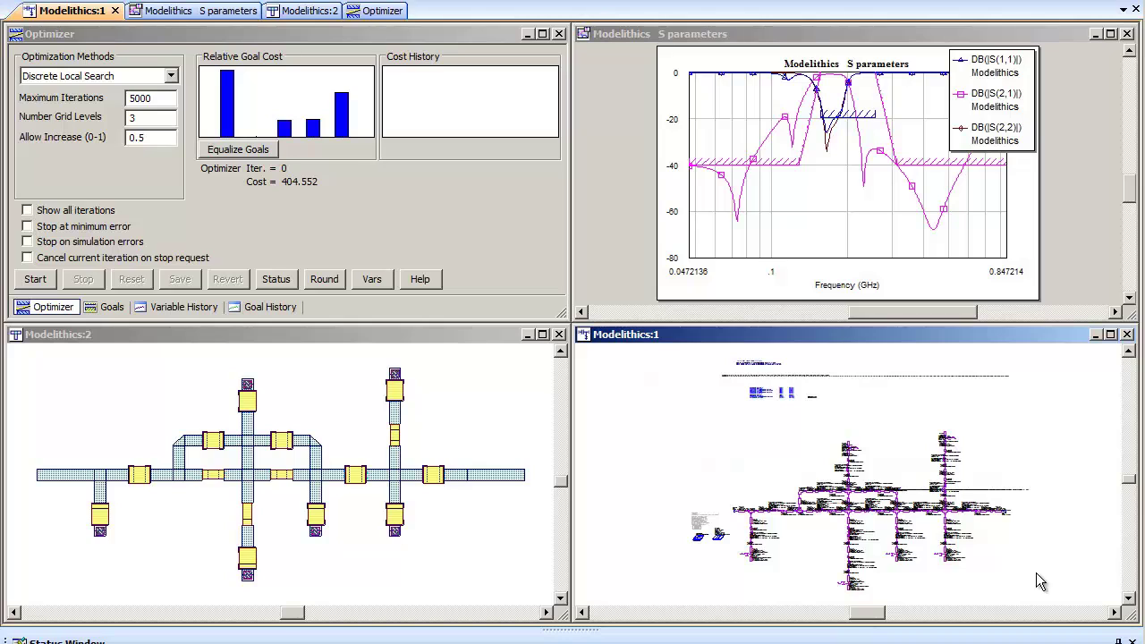
pyautogui.click(29, 281)
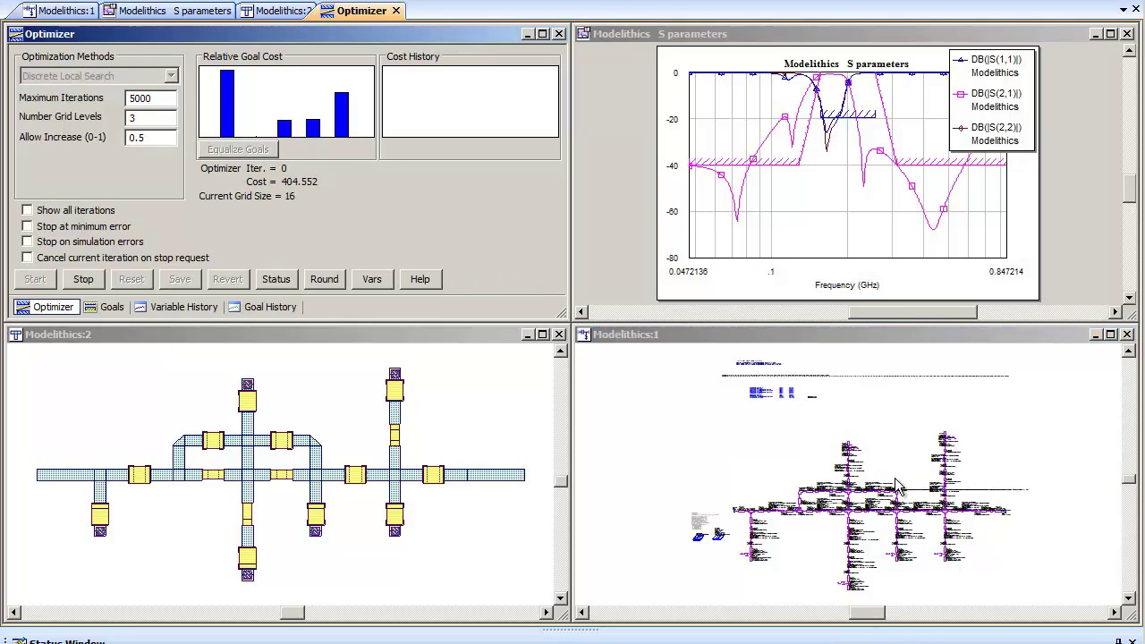